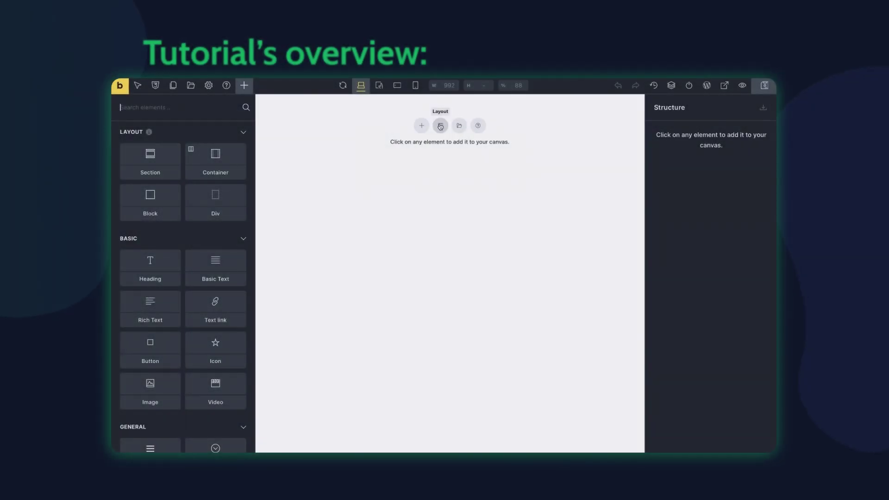
# - Add a section-with-container preset and drop a Listing Grid into the container
pyautogui.click(441, 124)
pyautogui.click(375, 153)
pyautogui.write('list')
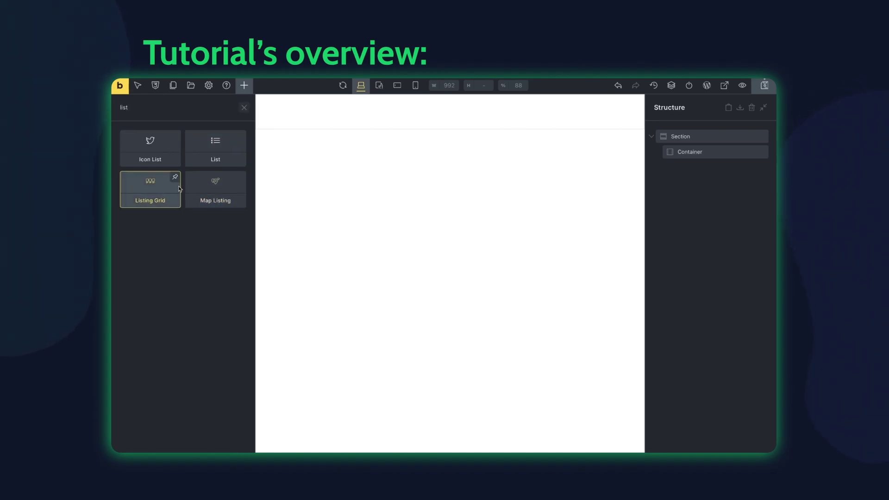
pyautogui.moveTo(179, 188); pyautogui.dragTo(315, 107)
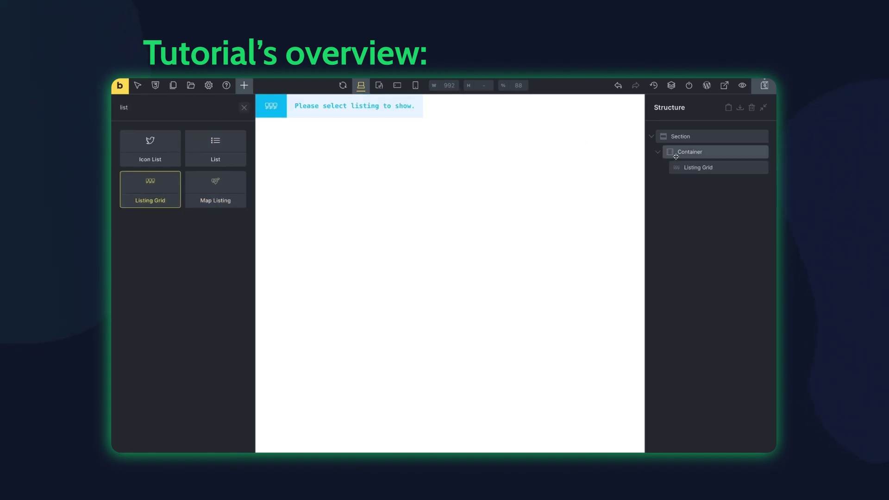
# - Give the container a top margin of 16 and padding of 16
pyautogui.click(690, 152)
pyautogui.click(214, 158)
pyautogui.click(236, 187)
pyautogui.click(200, 242)
pyautogui.write('16')
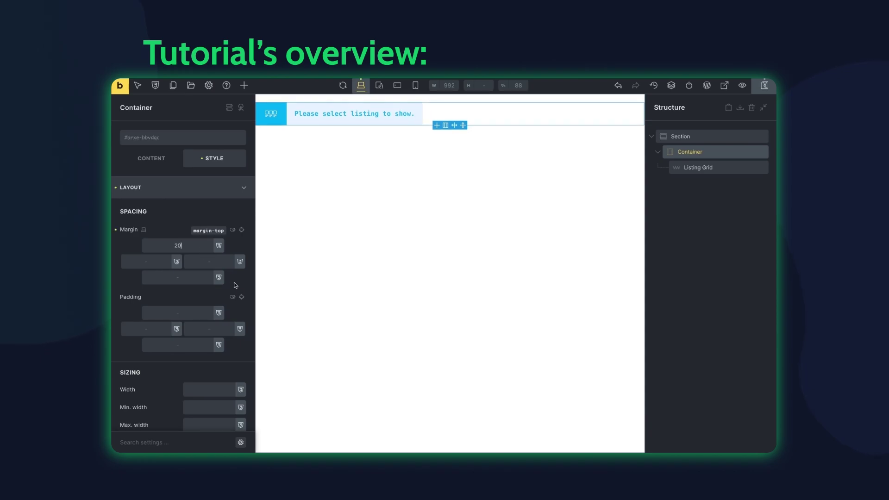
pyautogui.click(204, 312)
pyautogui.write('16')
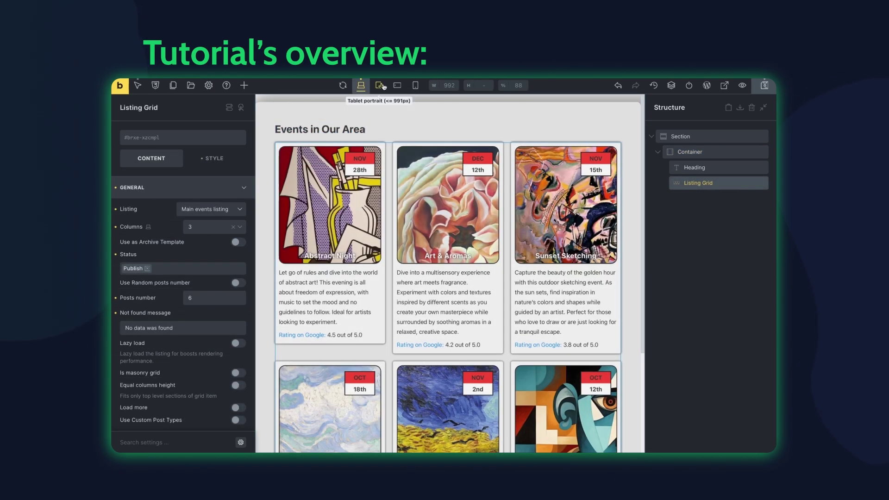
# - Set the listing grid to 1 column at mobile portrait width
pyautogui.click(416, 86)
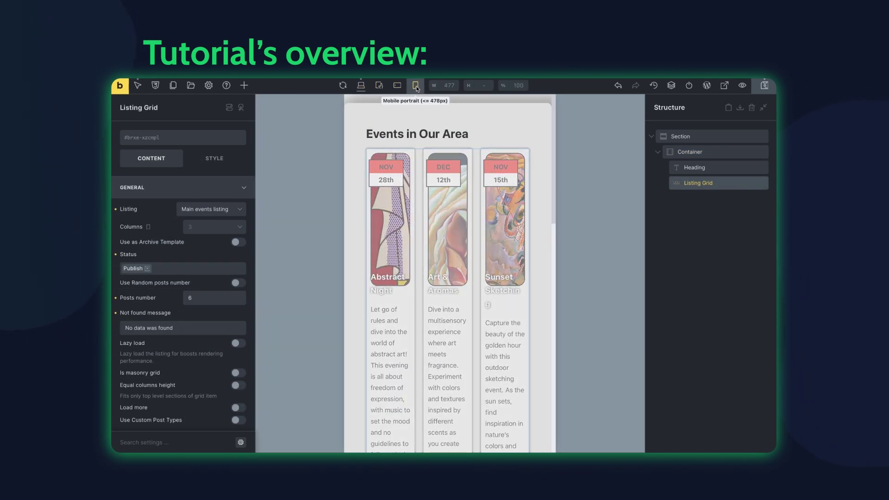
pyautogui.click(240, 229)
pyautogui.click(227, 245)
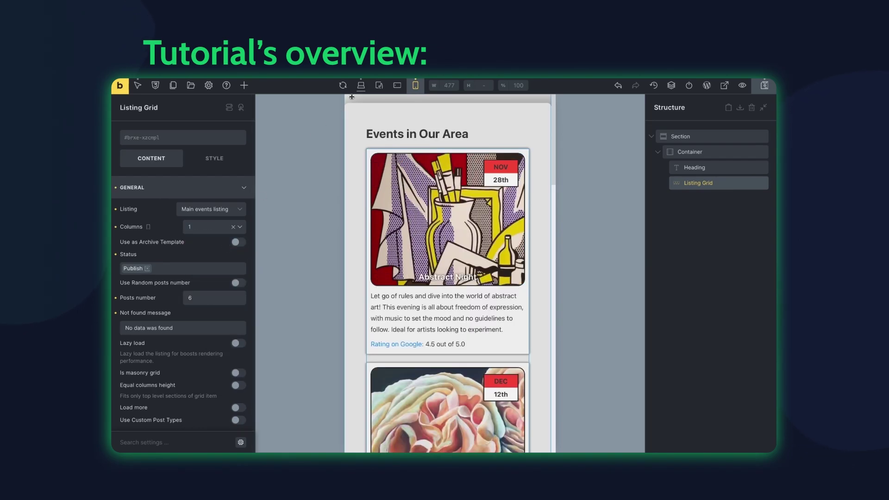
pyautogui.click(361, 86)
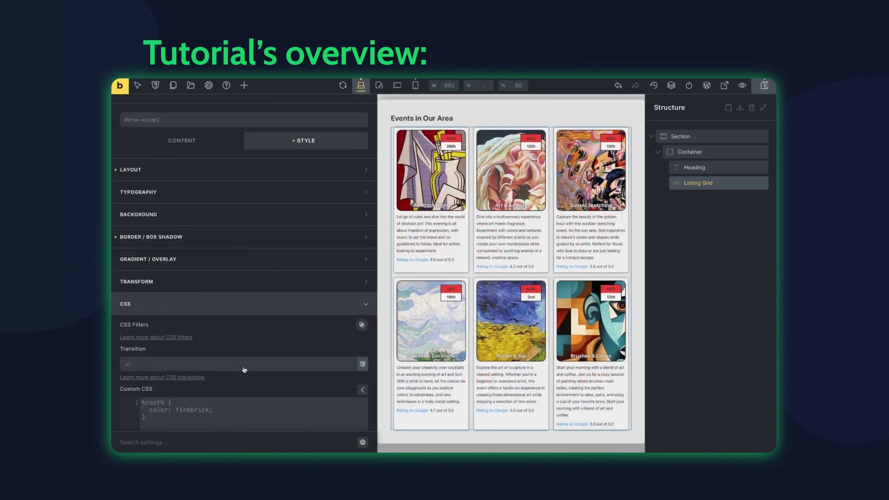
# - Set the grid's CSS filter saturation to 0 with an 'all 1s' transition
pyautogui.click(362, 326)
pyautogui.scroll(-5, 356, 332)
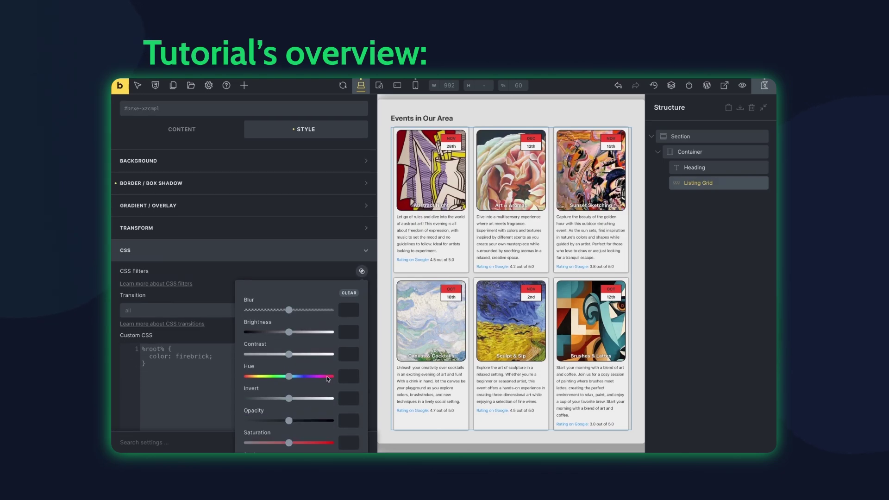
pyautogui.moveTo(289, 380); pyautogui.dragTo(249, 381)
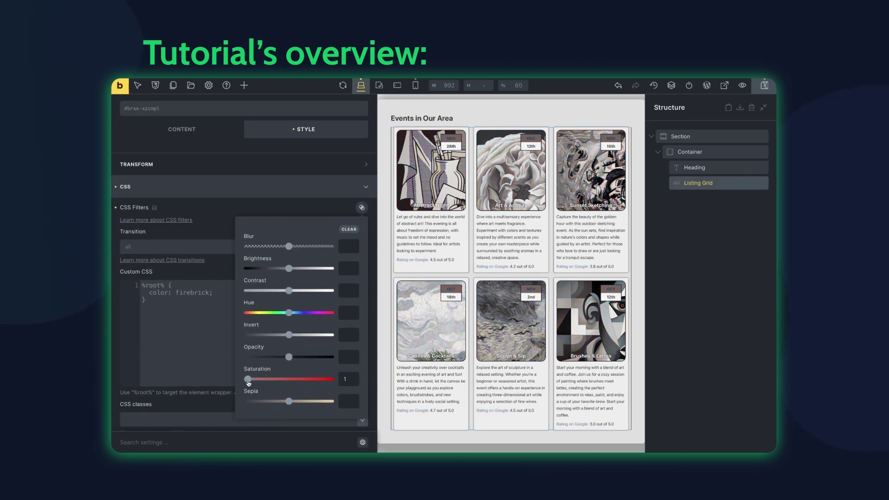
pyautogui.click(203, 243)
pyautogui.write('all 1s')
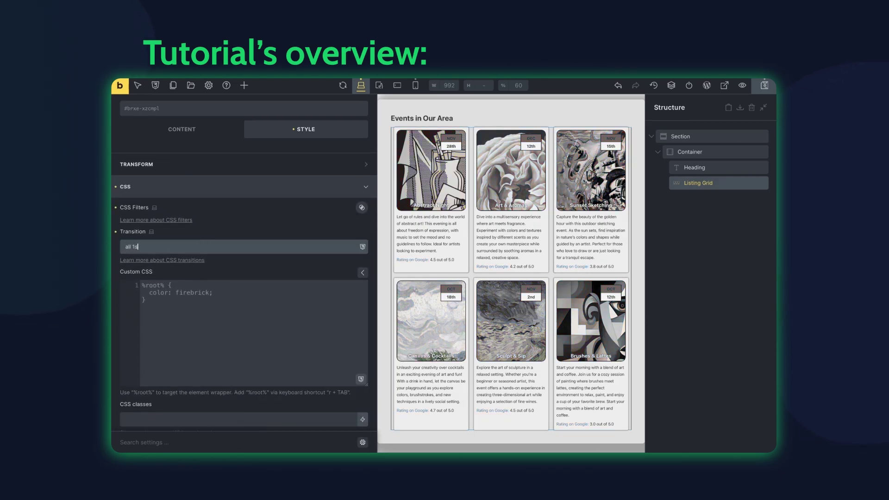
# - In the :hover state, set saturation to 100 and transition to 'all'
pyautogui.click(137, 85)
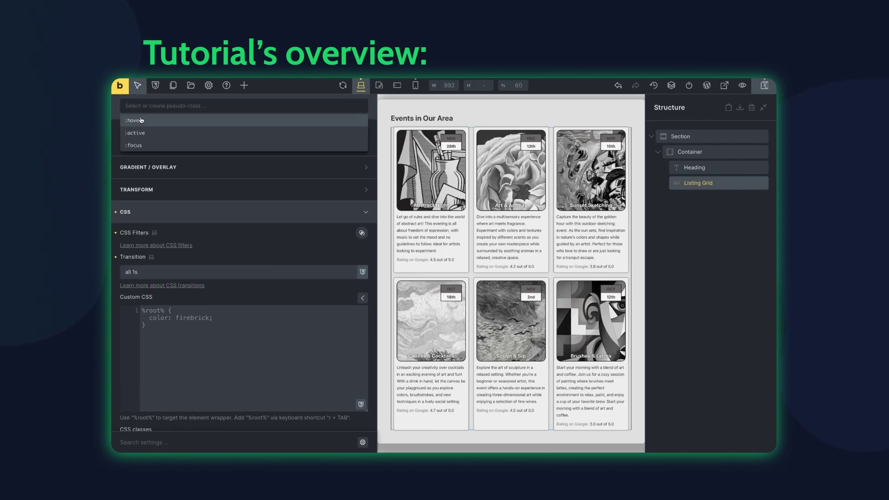
pyautogui.click(139, 119)
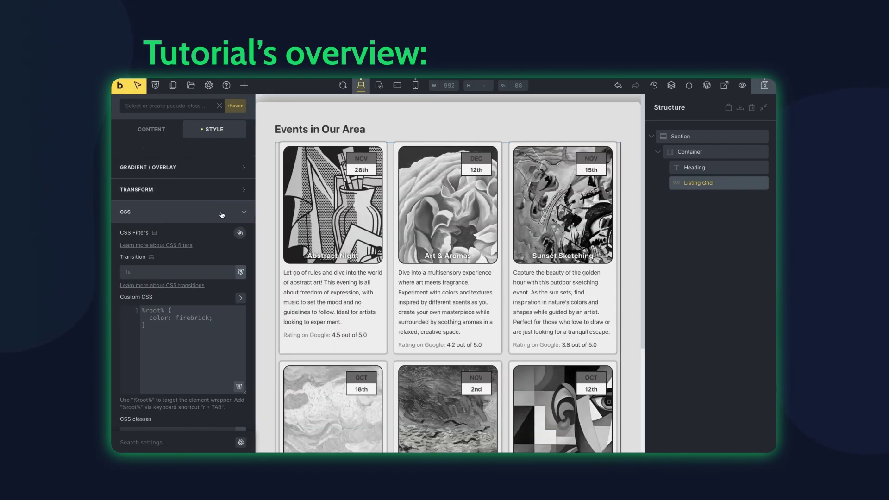
pyautogui.click(239, 233)
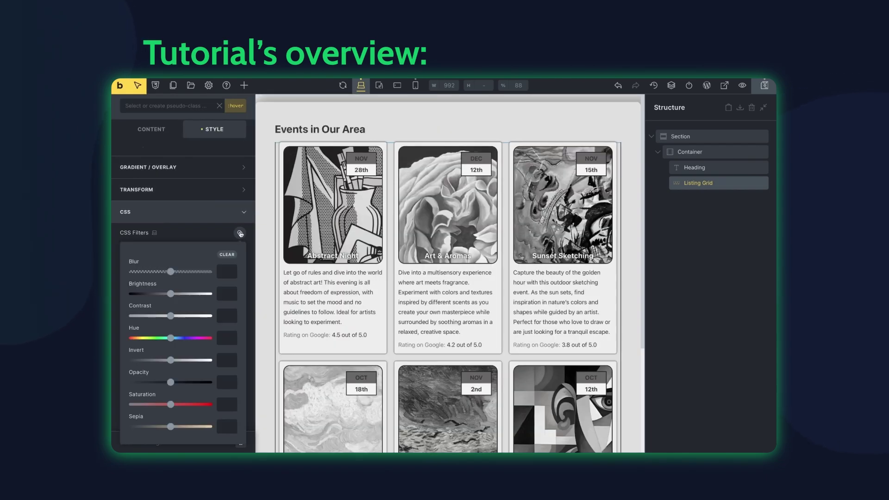
pyautogui.click(227, 405)
pyautogui.write('100')
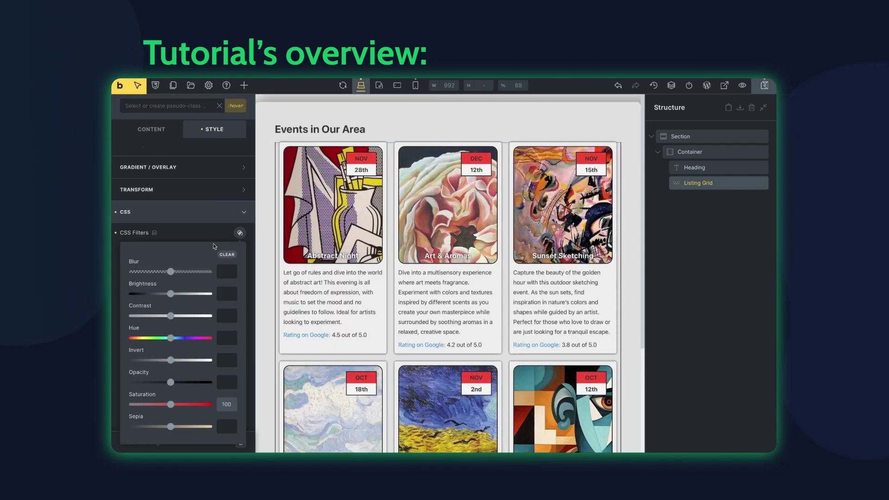
pyautogui.click(213, 241)
pyautogui.click(197, 273)
pyautogui.write('all')
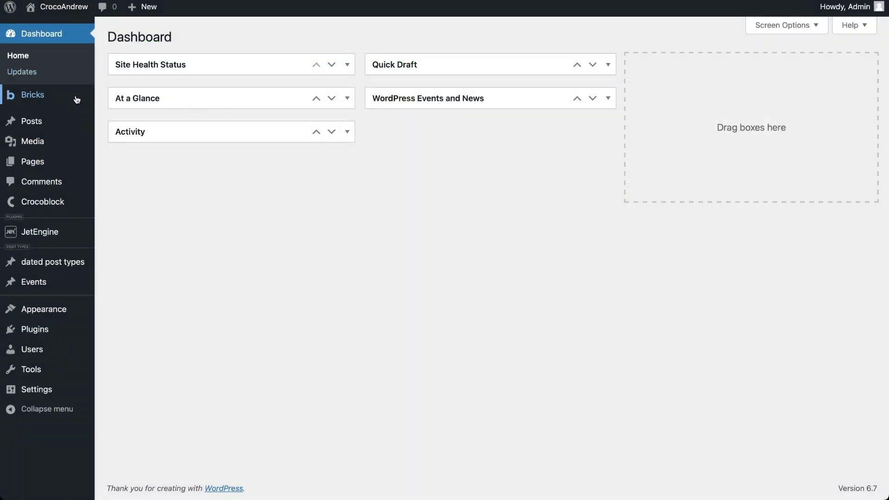
# - Open Bricks Settings, then start a new page titled 'Our Events'
pyautogui.moveTo(75, 99)
pyautogui.click(121, 129)
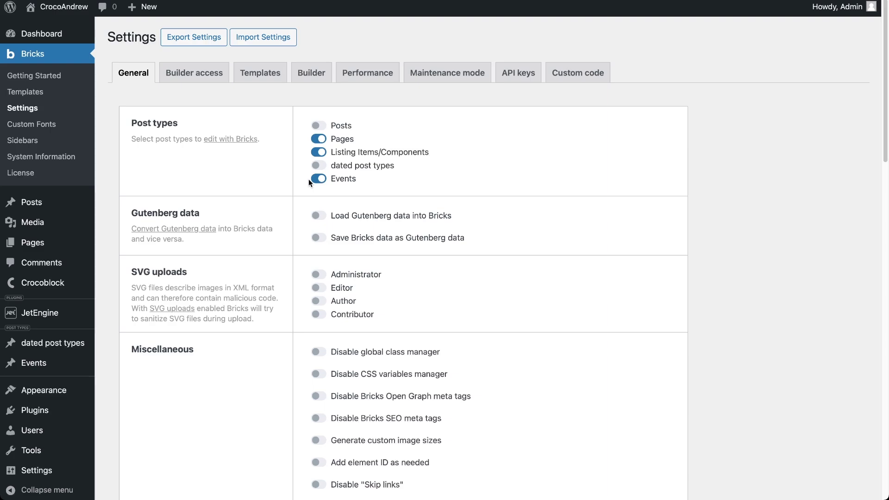
pyautogui.moveTo(69, 246)
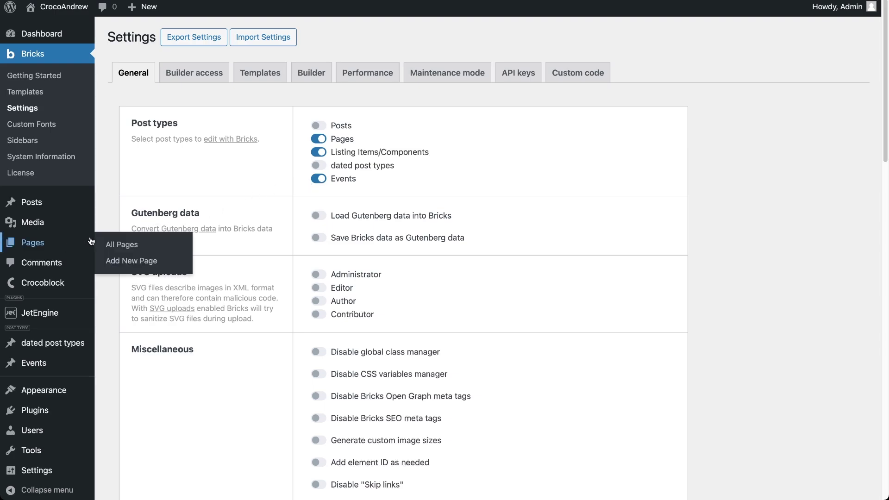
pyautogui.click(123, 261)
pyautogui.write('Our ')
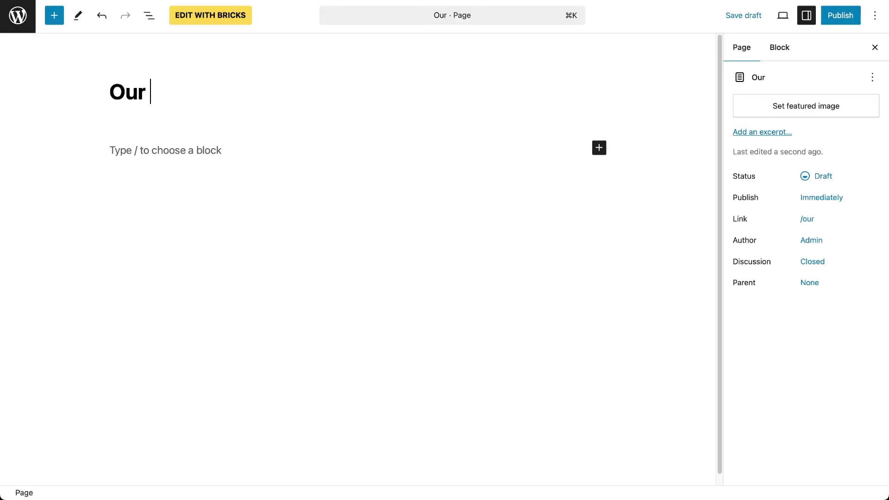
pyautogui.write('Events')
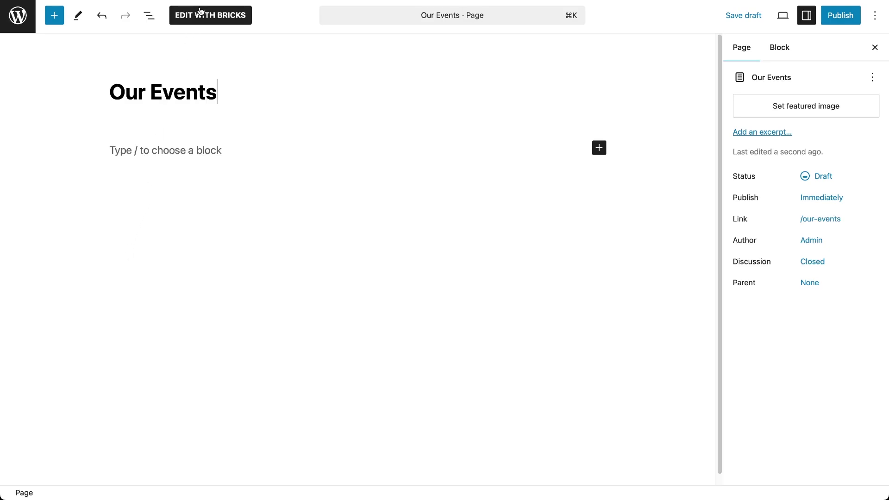
# - Open Our Events in Bricks, add the first layout preset, and drop a Listing Grid into its container
pyautogui.click(200, 11)
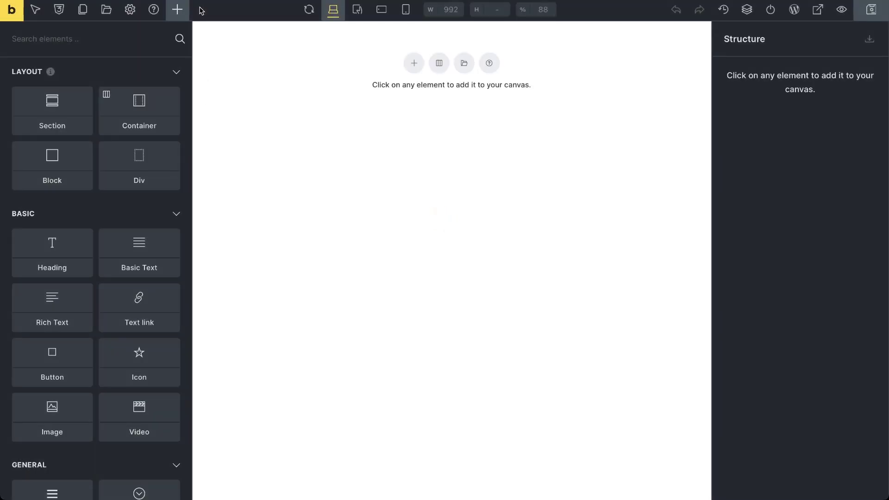
pyautogui.click(439, 63)
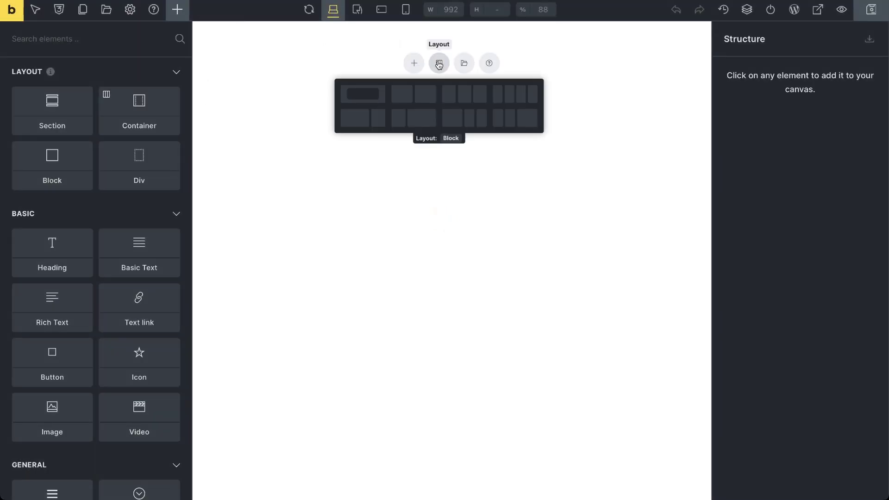
pyautogui.click(370, 97)
pyautogui.click(140, 40)
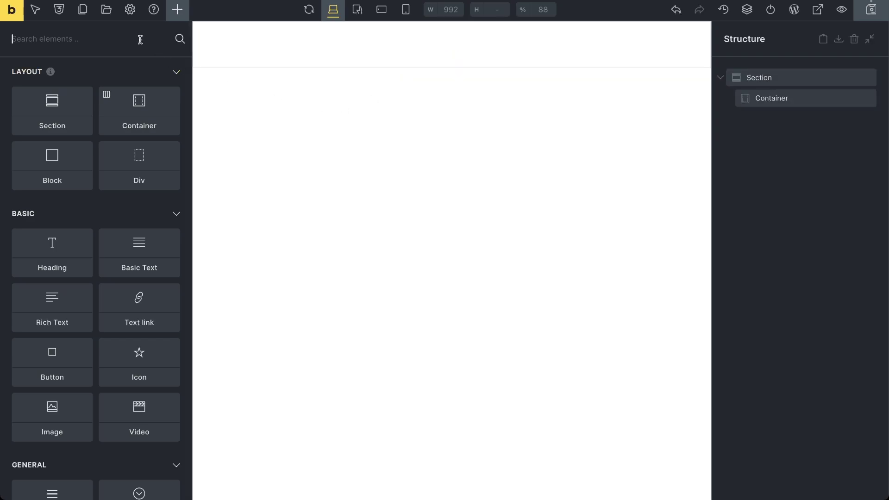
pyautogui.write('list')
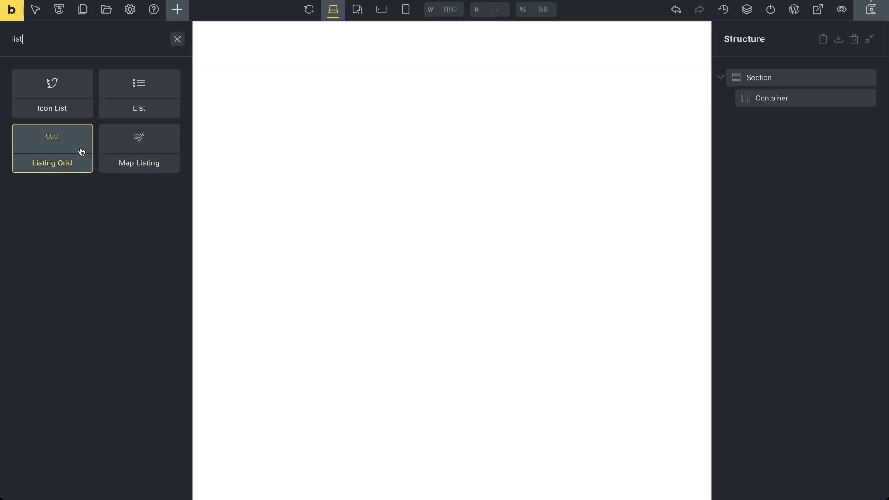
pyautogui.moveTo(151, 121); pyautogui.dragTo(272, 37)
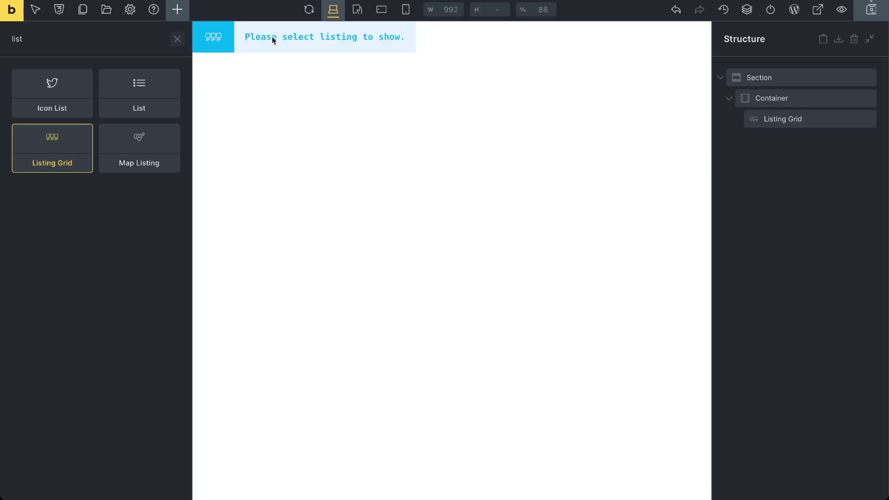
# - Give the container a top margin of 20 and linked padding of 50
pyautogui.click(751, 99)
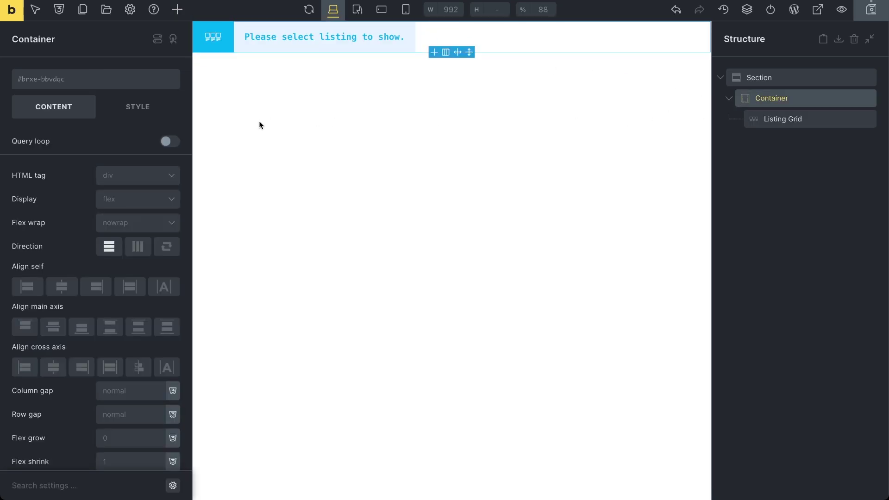
pyautogui.click(169, 115)
pyautogui.click(173, 145)
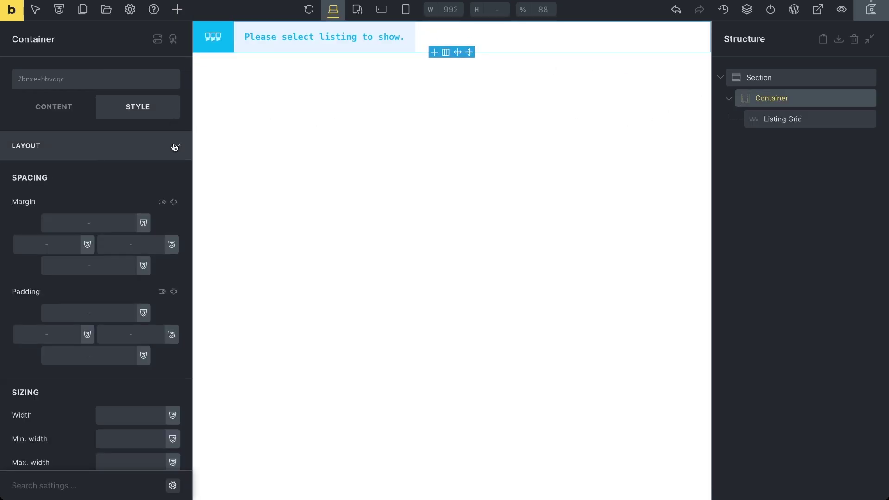
pyautogui.click(116, 225)
pyautogui.write('20')
pyautogui.click(174, 292)
pyautogui.click(119, 316)
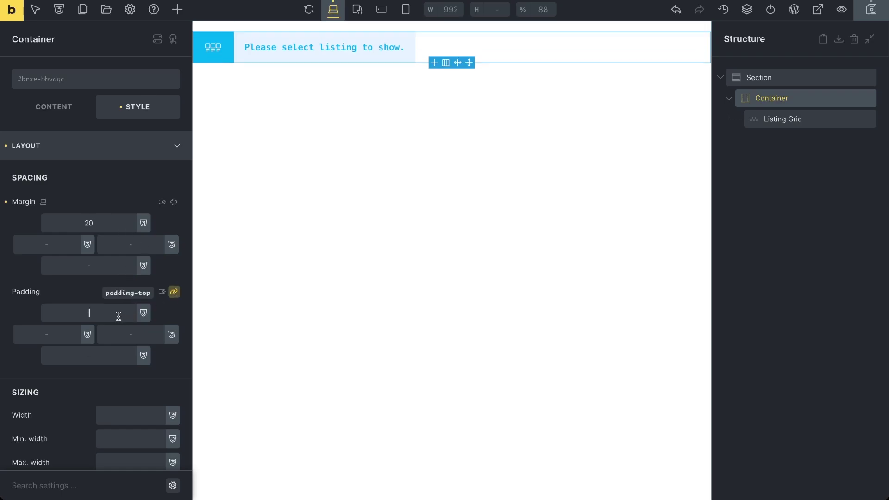
pyautogui.write('50')
# - Give the container a light grey background colour
pyautogui.click(174, 146)
pyautogui.click(177, 206)
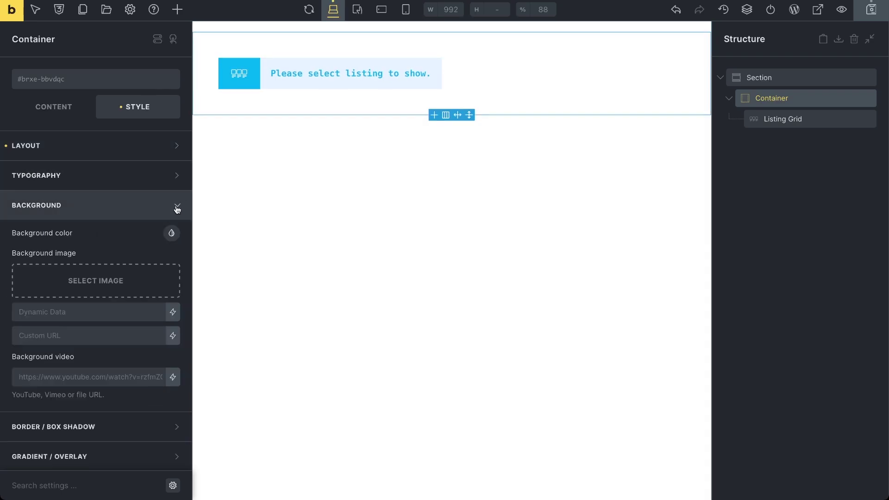
pyautogui.click(172, 233)
pyautogui.click(45, 261)
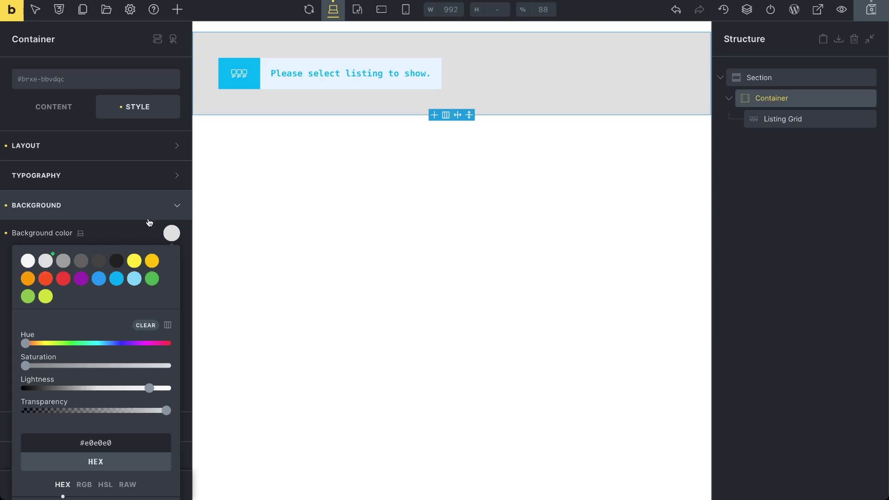
# - Round all four container corners with a linked radius of 10
pyautogui.click(174, 205)
pyautogui.click(175, 235)
pyautogui.click(172, 263)
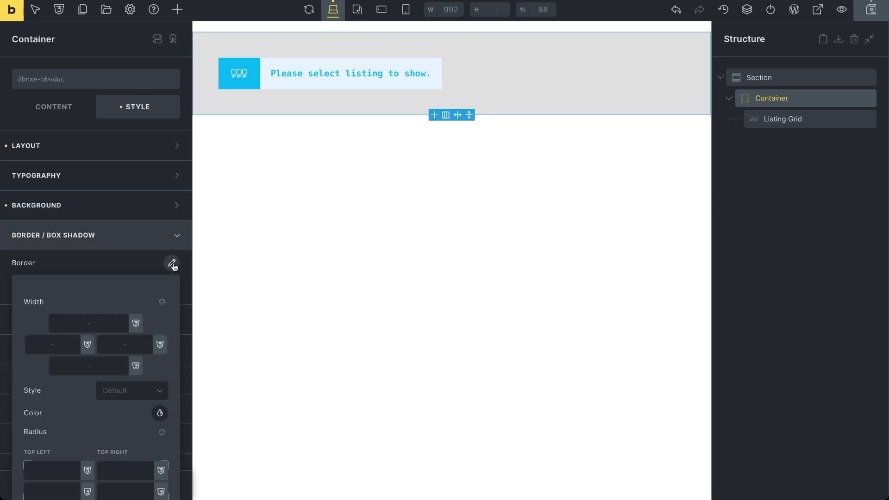
pyautogui.click(162, 432)
pyautogui.click(129, 470)
pyautogui.write('10')
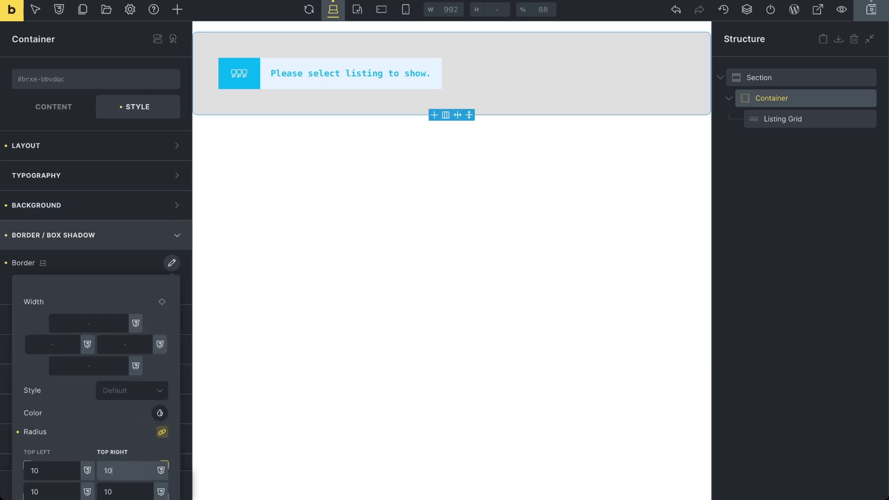
# - Add a light grey container box shadow: X 20, blur 40, spread 40
pyautogui.click(172, 263)
pyautogui.click(172, 284)
pyautogui.click(134, 334)
pyautogui.write('2')
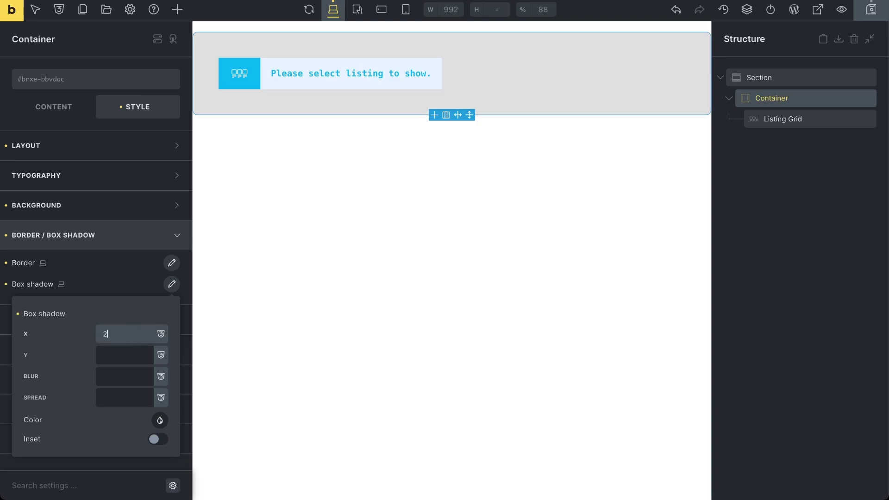
pyautogui.write('0')
pyautogui.press('Tab')
pyautogui.write('20')
pyautogui.press('Tab')
pyautogui.write('40')
pyautogui.press('Tab')
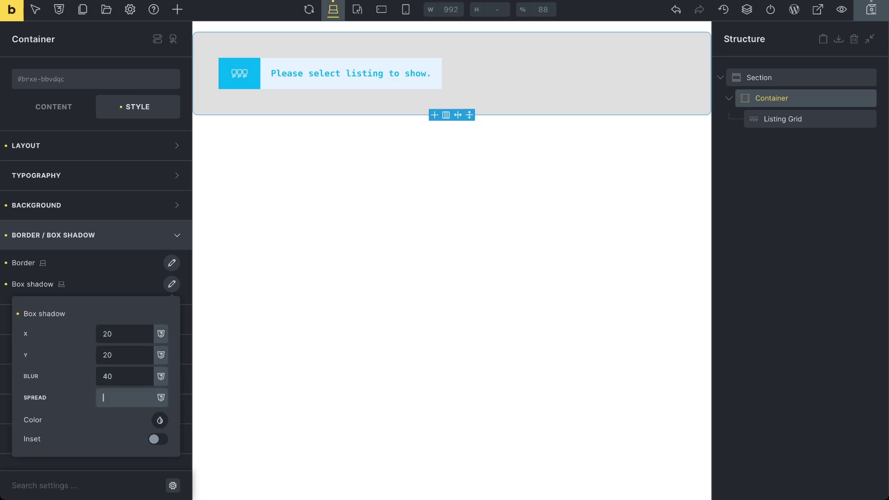
pyautogui.write('40')
pyautogui.click(159, 420)
pyautogui.click(75, 448)
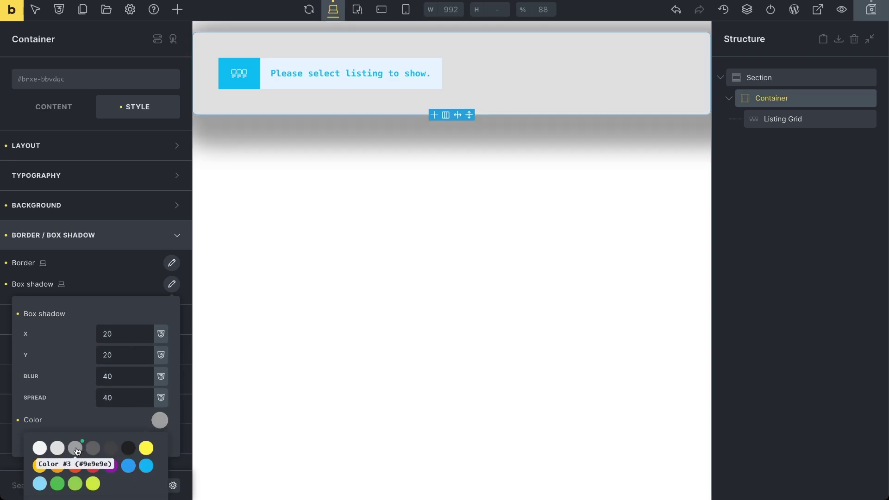
# - Add a Heading above the grid reading 'Events in Our Area'
pyautogui.click(172, 283)
pyautogui.click(178, 10)
pyautogui.write('H')
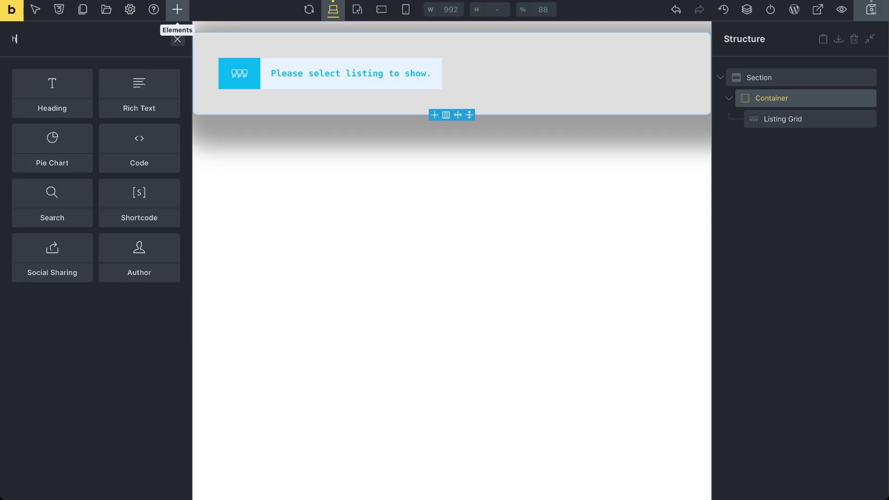
pyautogui.write('ead')
pyautogui.moveTo(58, 91); pyautogui.dragTo(265, 57)
pyautogui.doubleClick(266, 68)
pyautogui.write('Events in Ou')
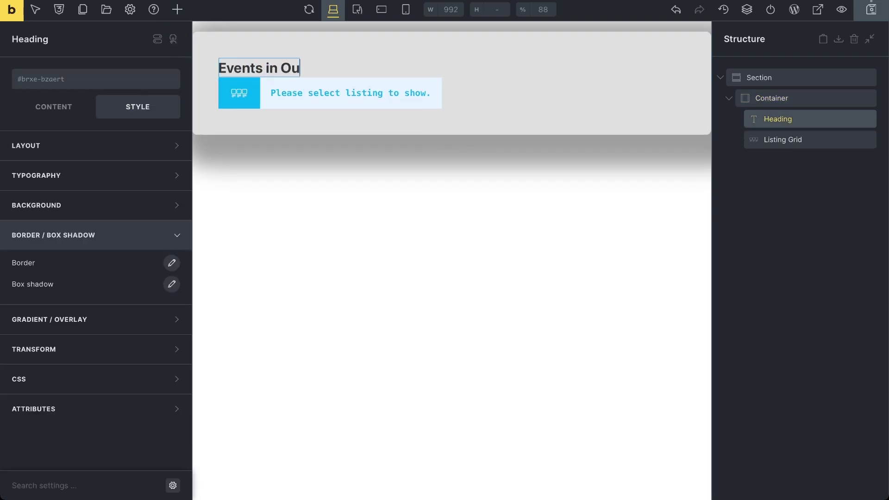
pyautogui.write('r Area')
# - Set the heading's bottom margin to 15
pyautogui.click(174, 148)
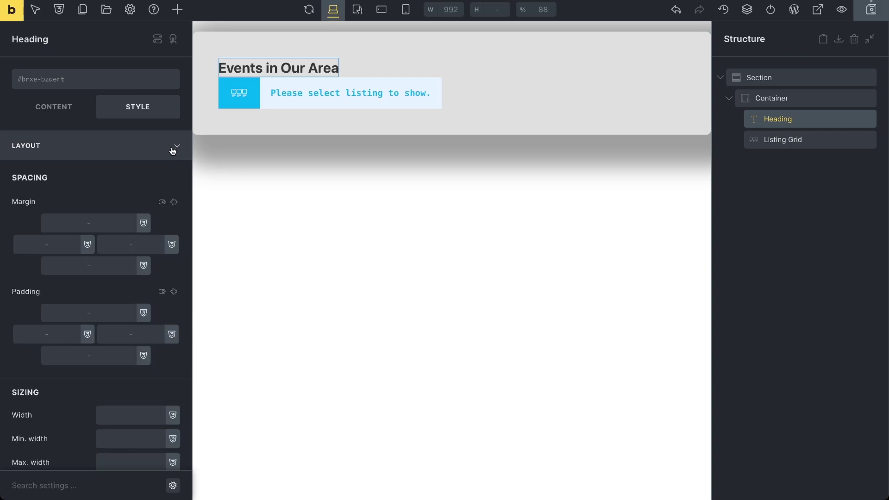
pyautogui.click(121, 263)
pyautogui.write('15')
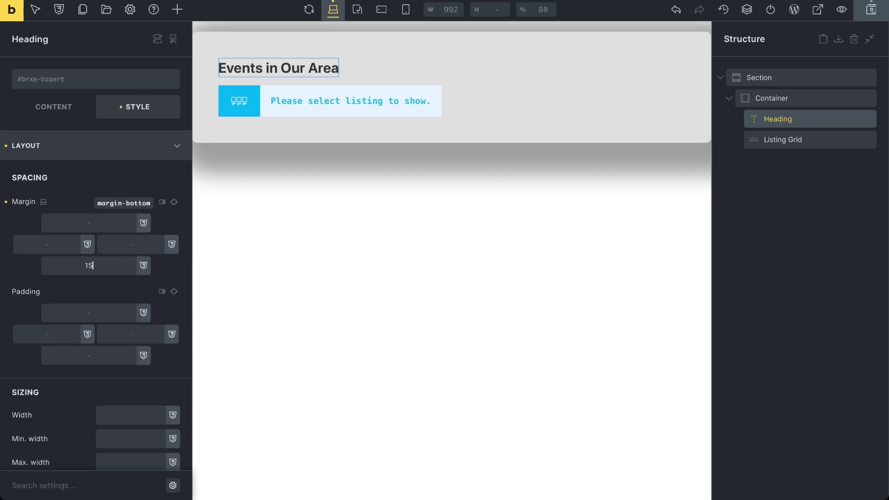
# - Select the Listing Grid and look over its settings
pyautogui.click(764, 138)
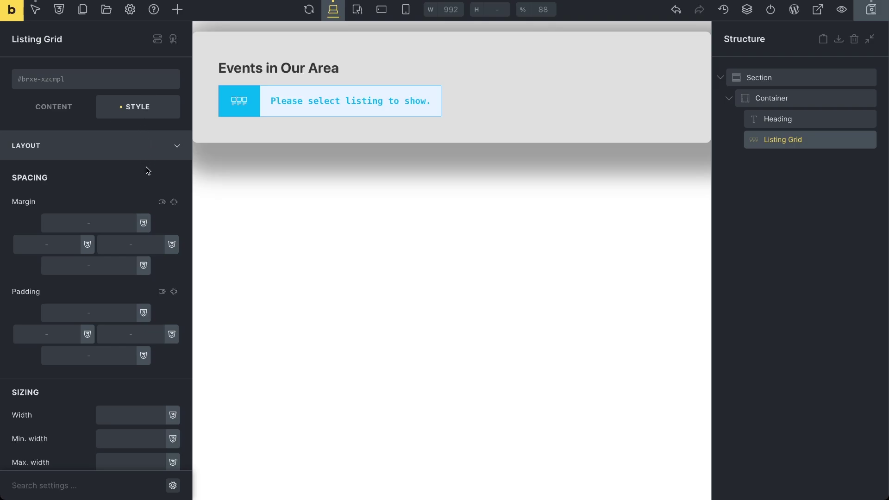
pyautogui.scroll(-4, 146, 171)
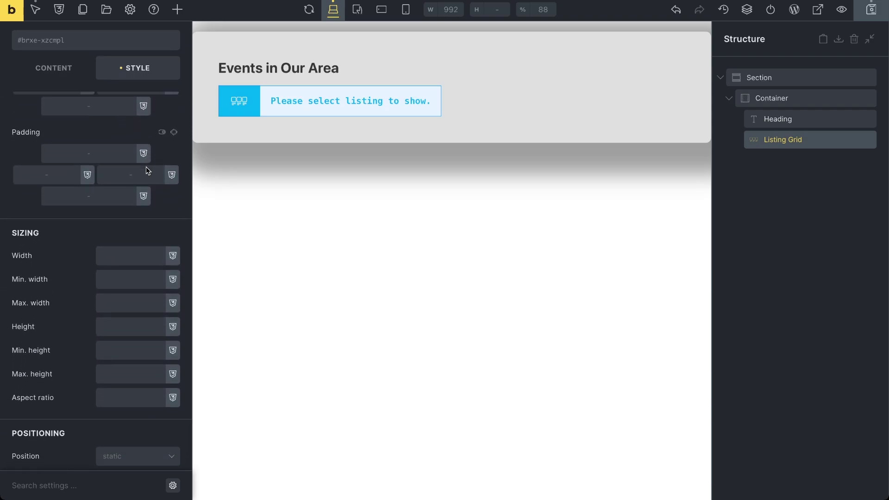
pyautogui.scroll(-2, 146, 171)
pyautogui.scroll(3, 146, 171)
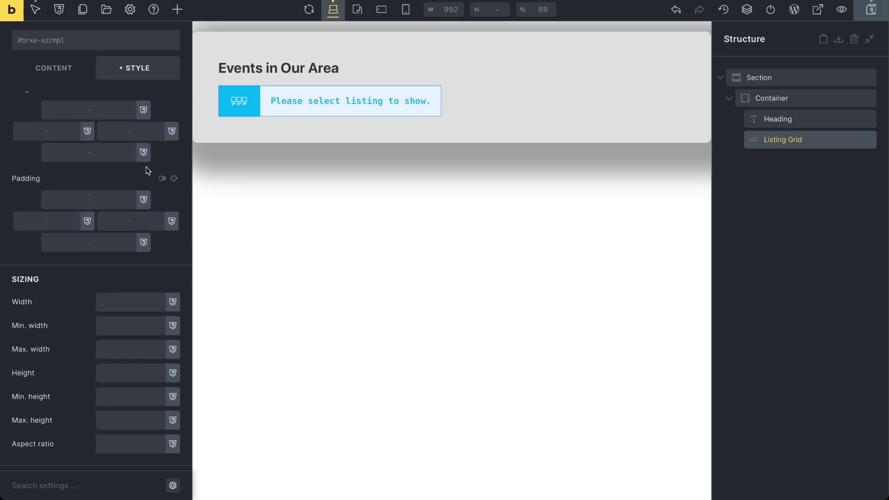
pyautogui.scroll(3, 146, 170)
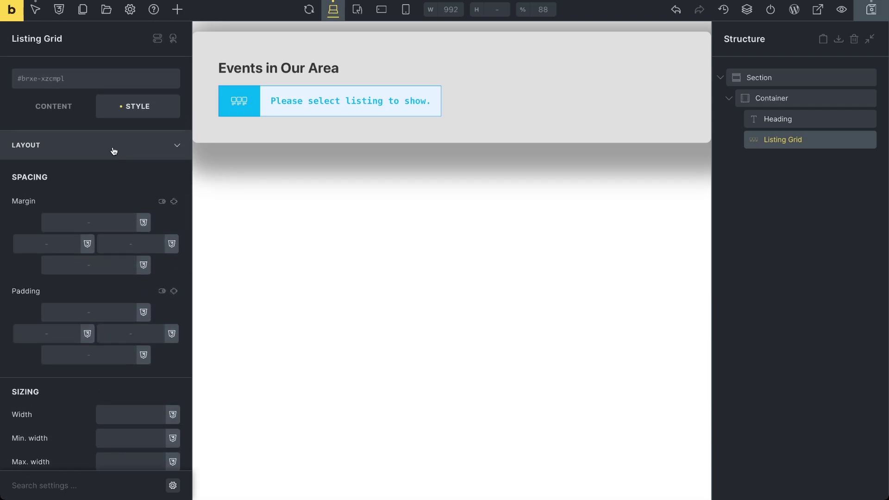
# - Set the Listing Grid's listing to 'Main events listing' via the General settings search
pyautogui.click(56, 111)
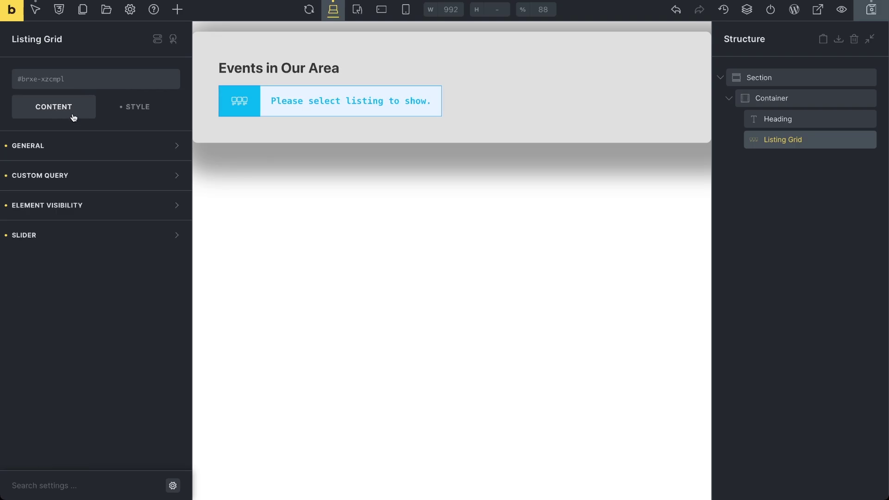
pyautogui.click(99, 147)
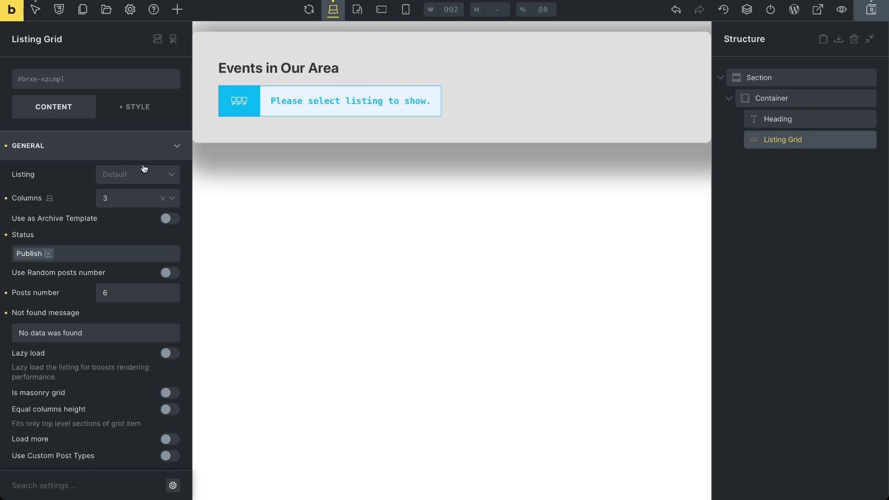
pyautogui.click(171, 176)
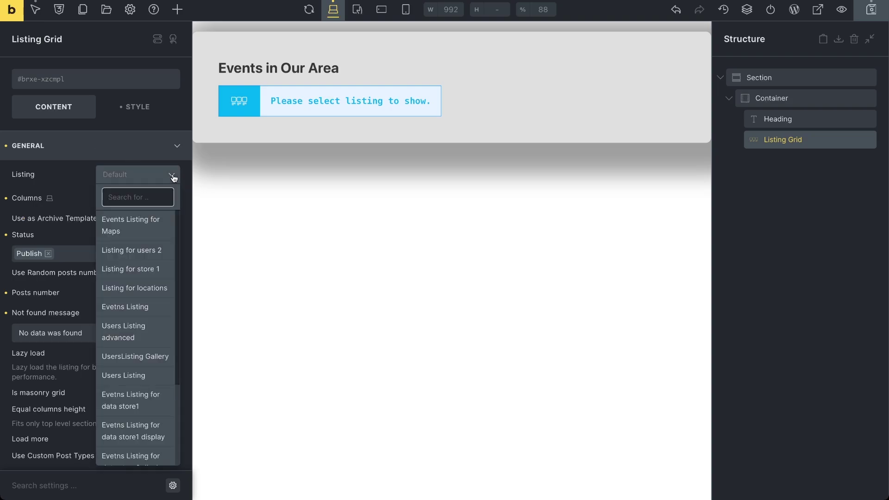
pyautogui.write('main')
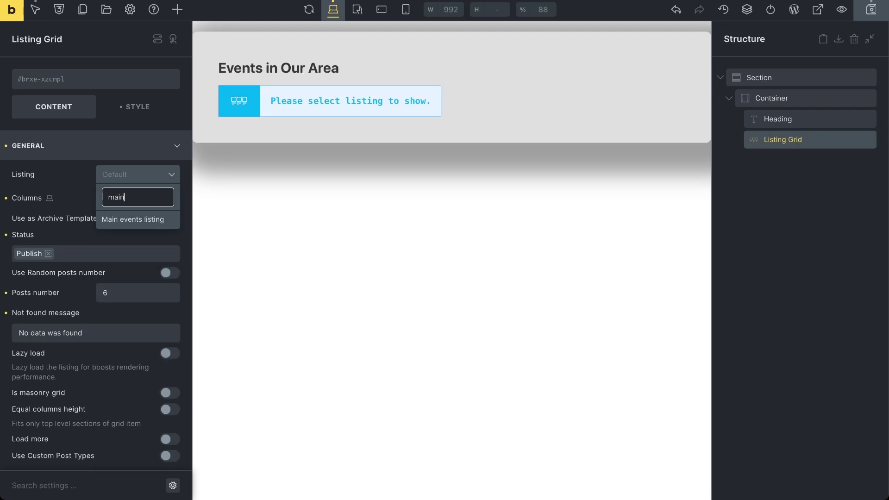
pyautogui.click(157, 221)
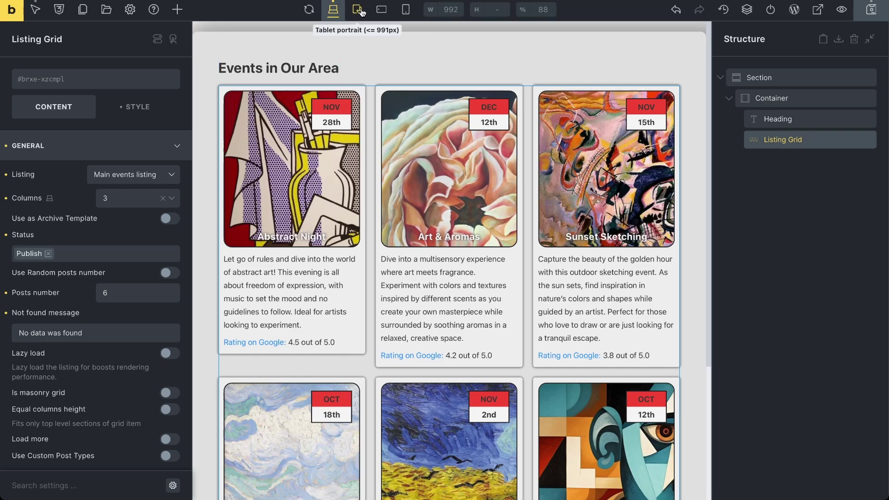
# - Set Columns to 1 at mobile portrait, then return to the desktop breakpoint
pyautogui.click(407, 15)
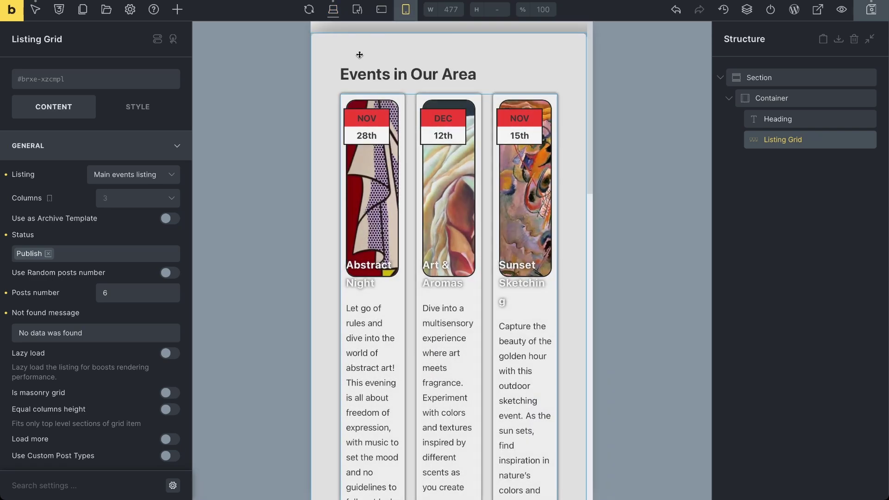
pyautogui.click(172, 200)
pyautogui.click(154, 221)
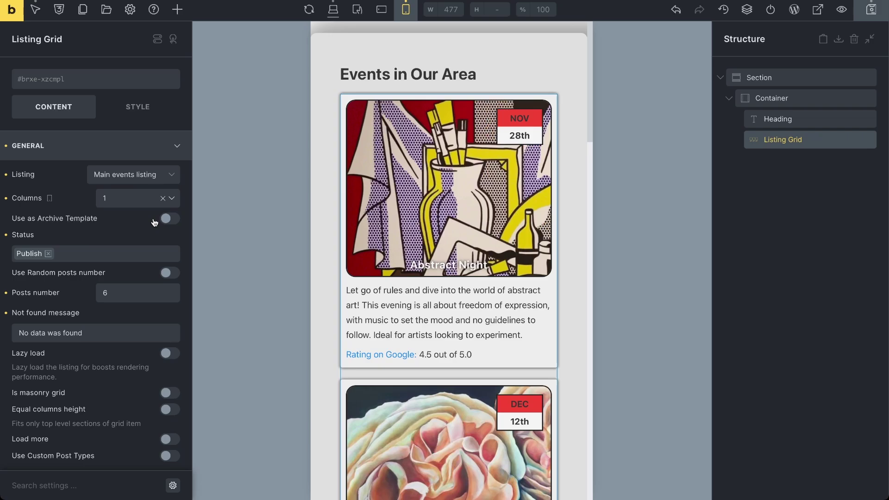
pyautogui.click(334, 18)
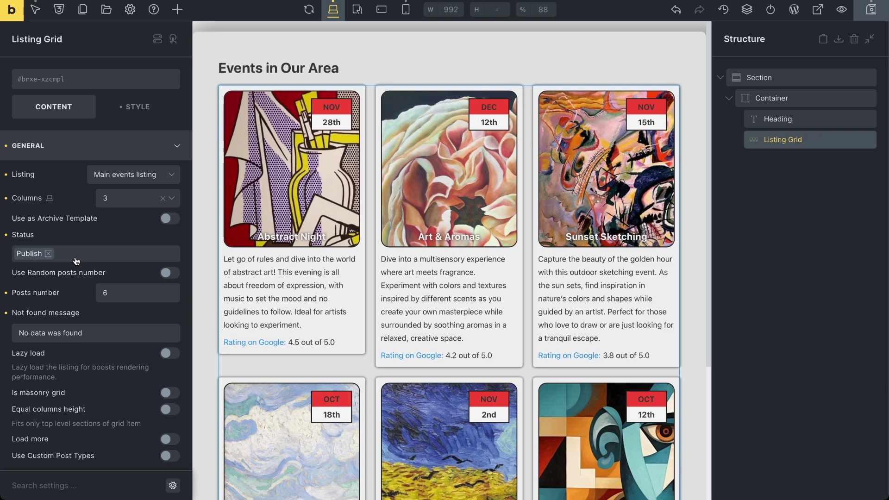
# - Keep random posts number off, set posts number to 6, and enable lazy load
pyautogui.click(169, 273)
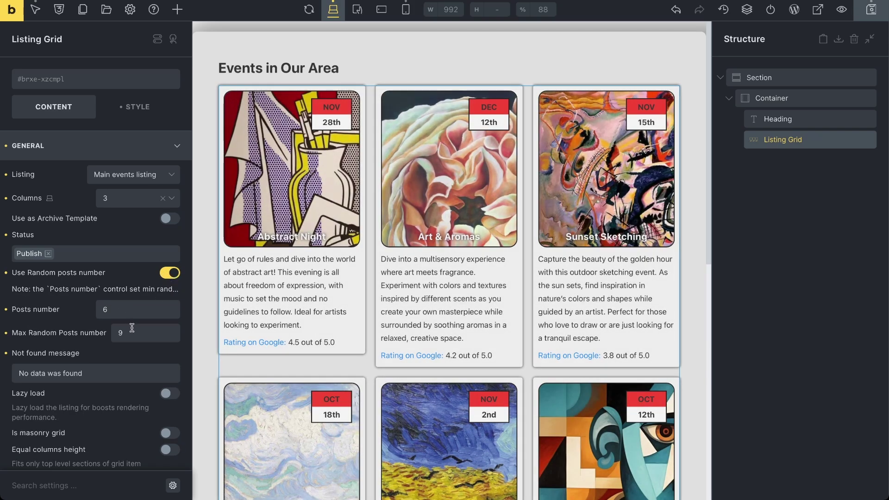
pyautogui.click(165, 276)
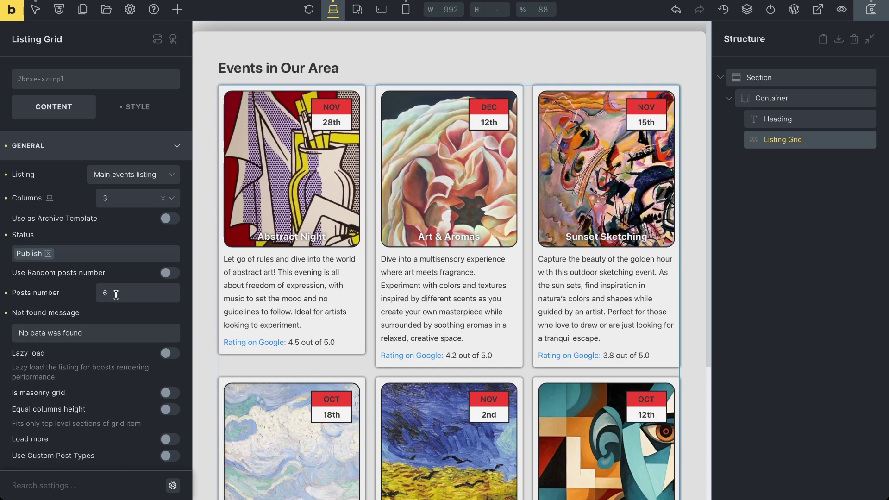
pyautogui.click(116, 295)
pyautogui.press('BackSpace')
pyautogui.write('0')
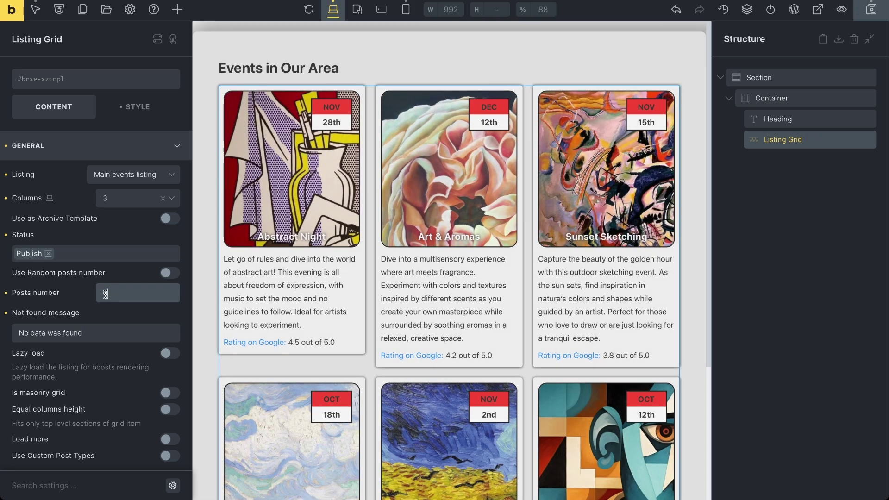
pyautogui.press('BackSpace')
pyautogui.write('6')
pyautogui.click(103, 355)
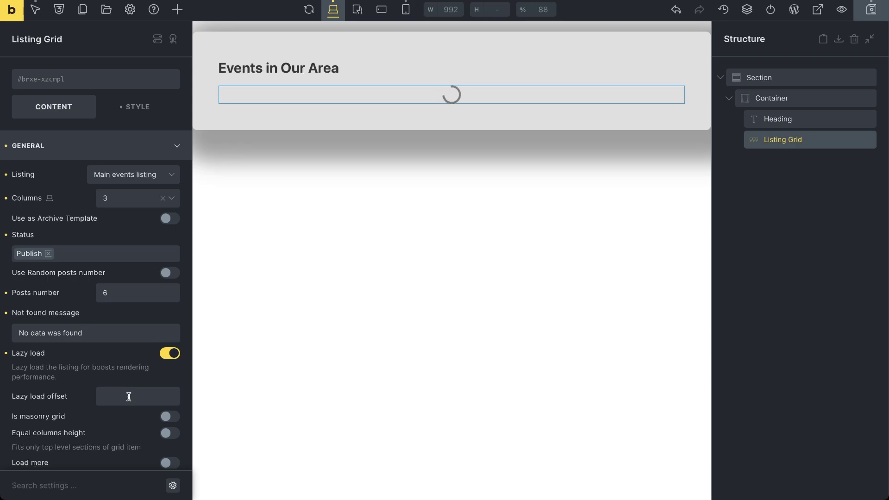
# - Disable lazy load and masonry grid, and enable equal columns height on the Listing Grid
pyautogui.click(166, 354)
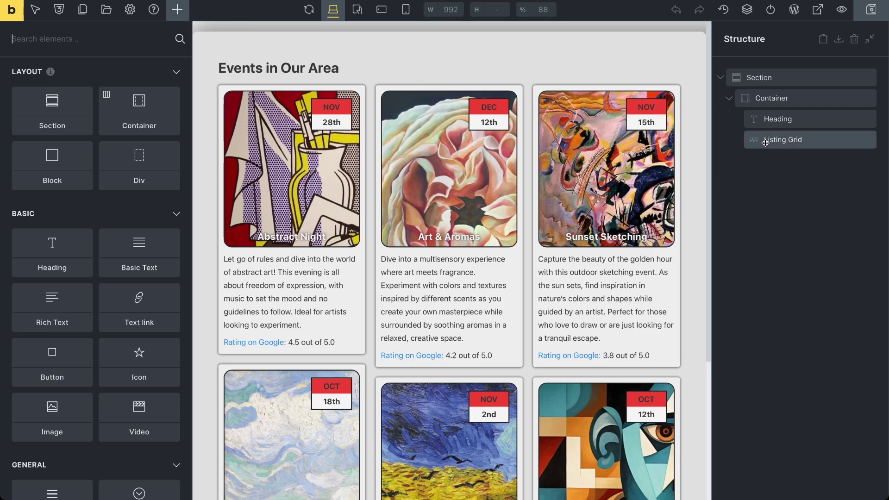
pyautogui.click(780, 140)
pyautogui.click(177, 154)
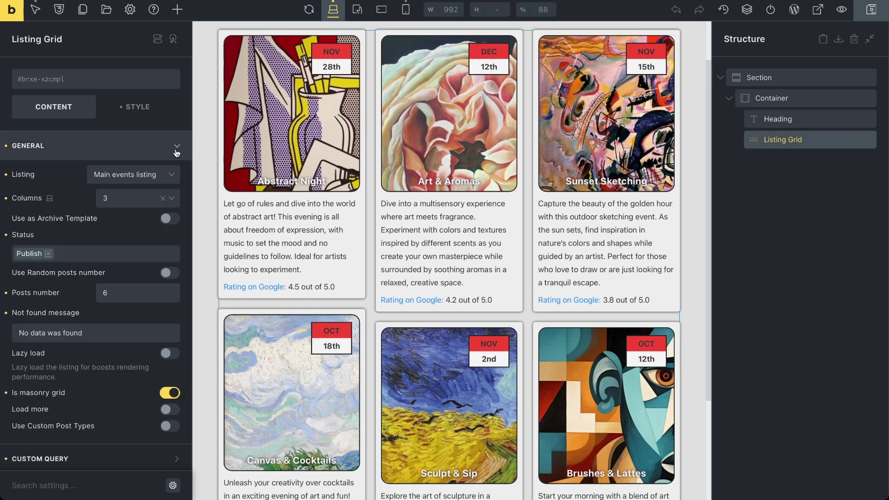
pyautogui.click(169, 393)
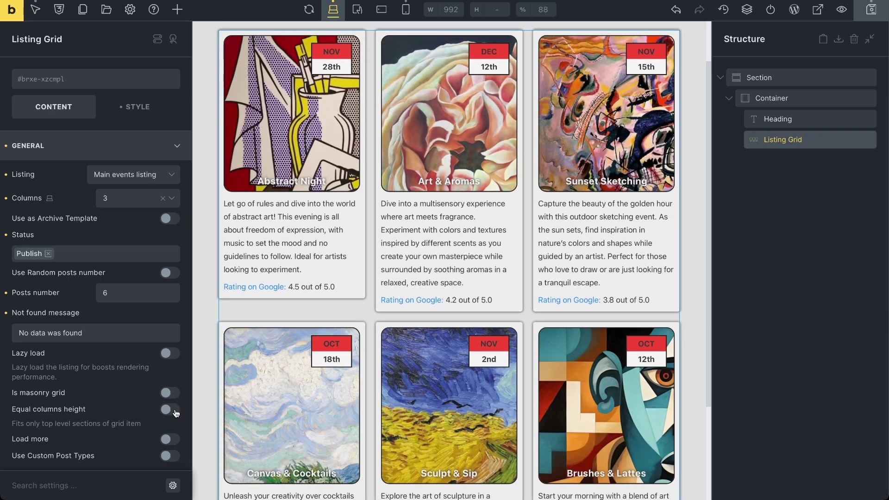
pyautogui.click(169, 410)
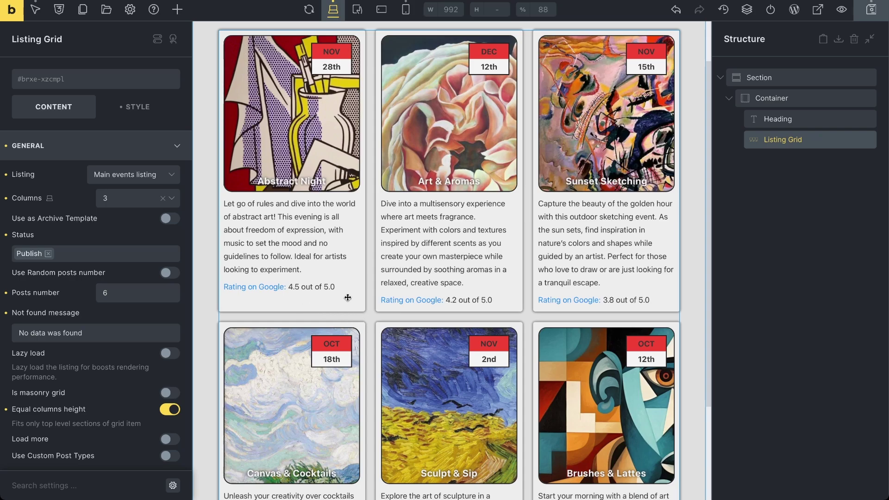
# - Enable Load more on the Listing Grid with type set to Infinite Scroll
pyautogui.click(177, 440)
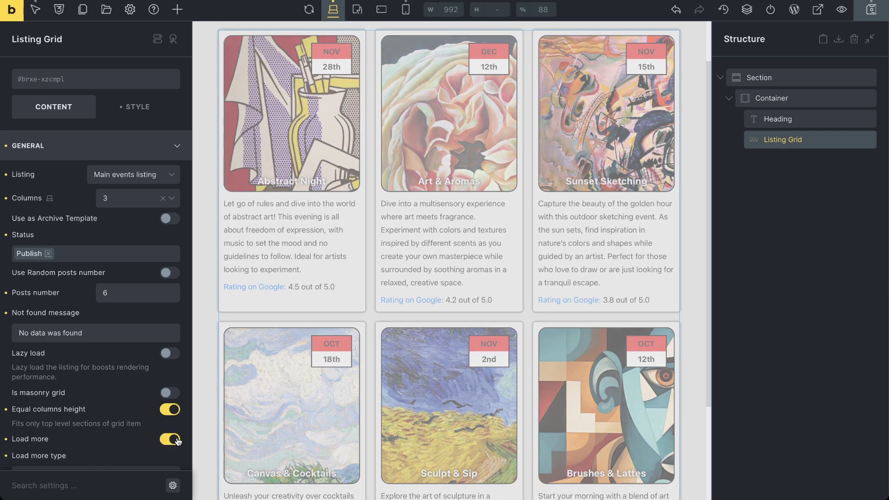
pyautogui.scroll(-3, 178, 441)
pyautogui.scroll(-1, 177, 441)
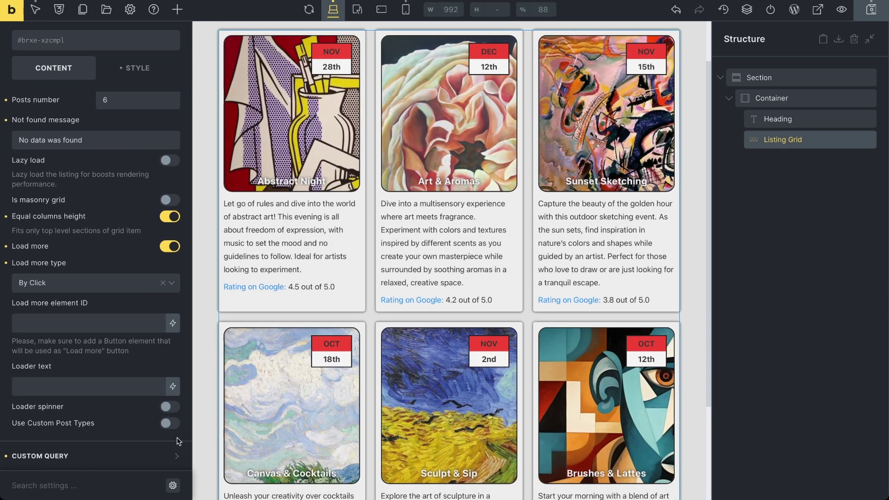
pyautogui.click(175, 284)
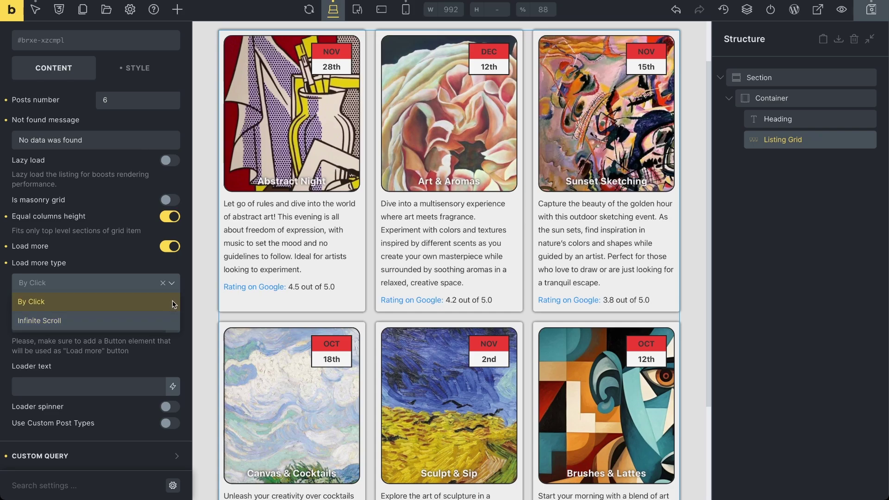
pyautogui.click(172, 287)
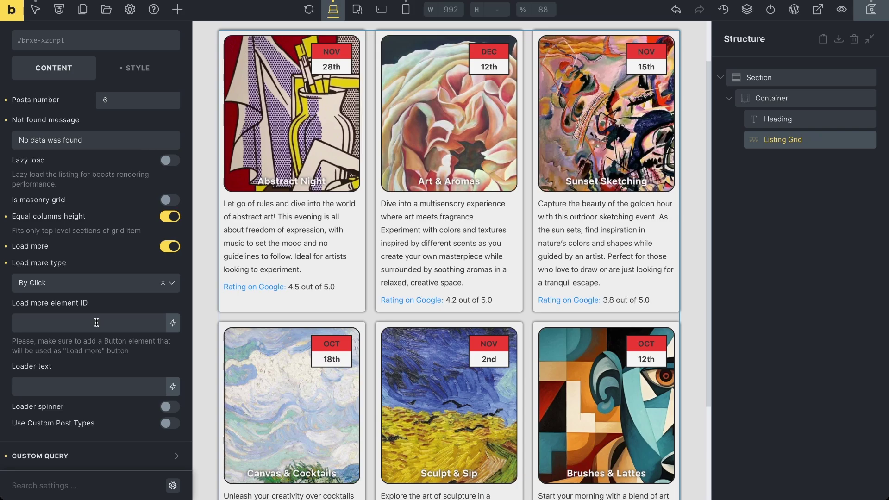
pyautogui.click(172, 284)
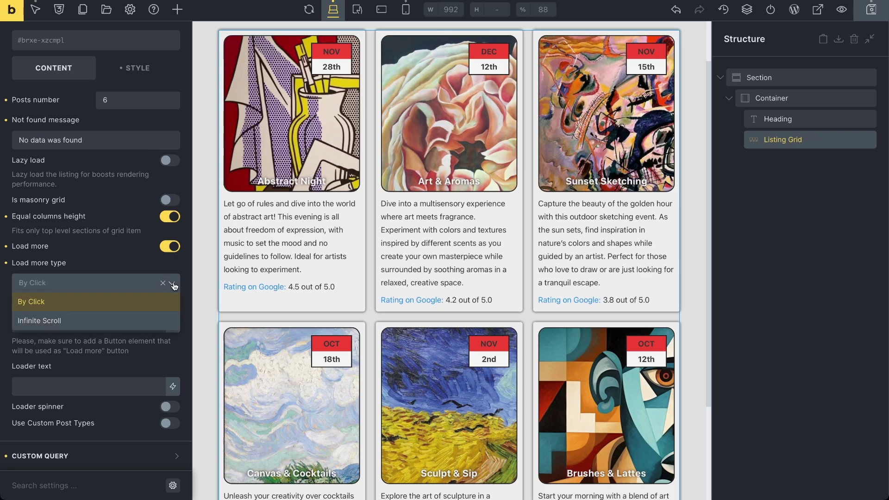
pyautogui.click(147, 322)
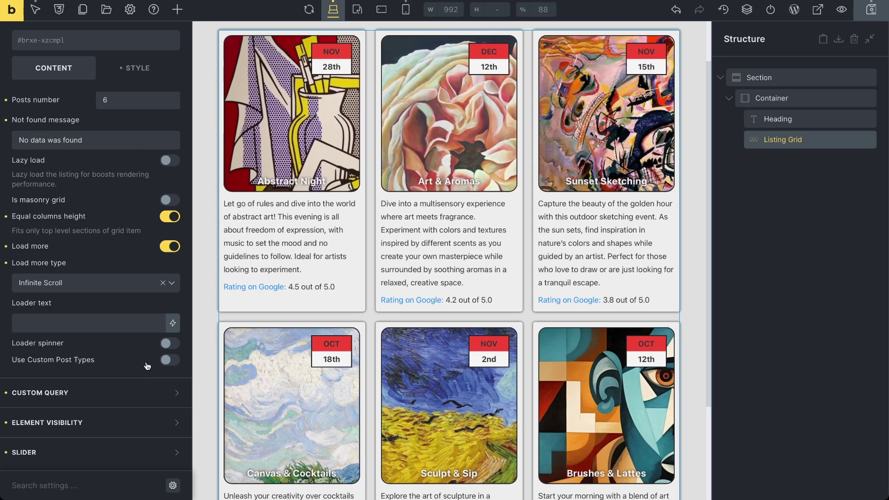
pyautogui.scroll(-1, 147, 366)
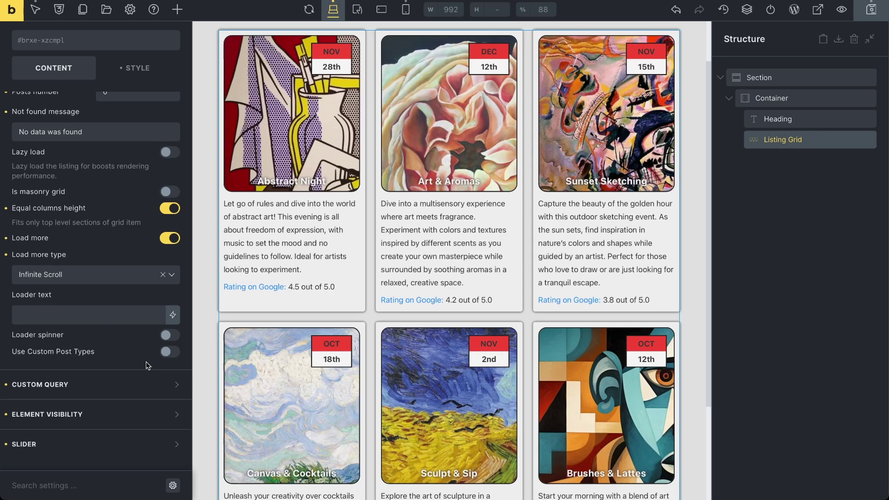
# - Turn on Use custom query, try Query for data store 1, then reset it to Default
pyautogui.click(176, 385)
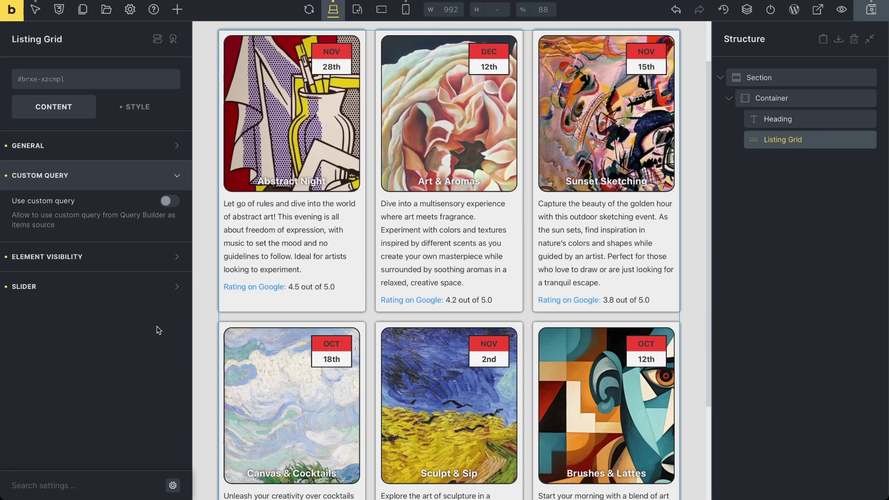
pyautogui.click(176, 205)
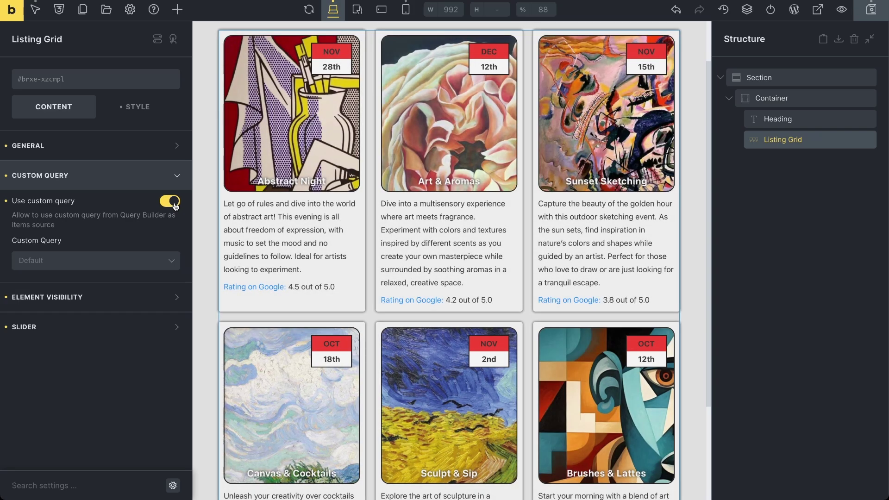
pyautogui.click(173, 265)
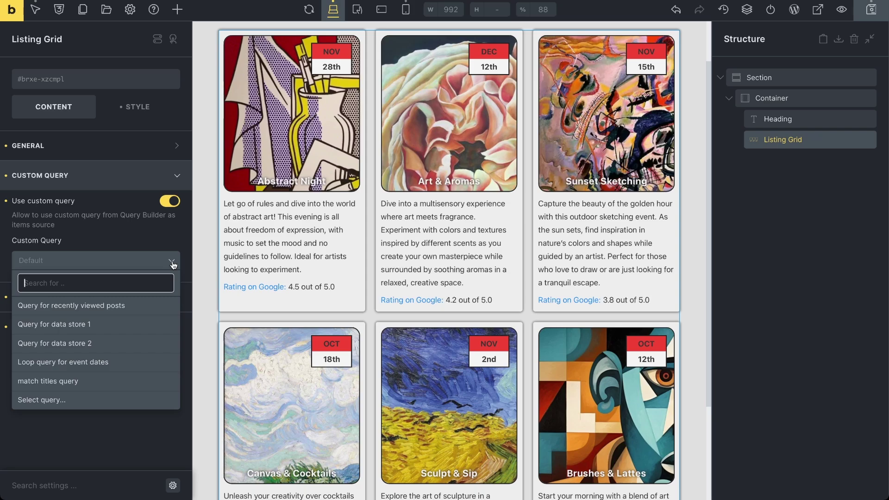
pyautogui.click(146, 324)
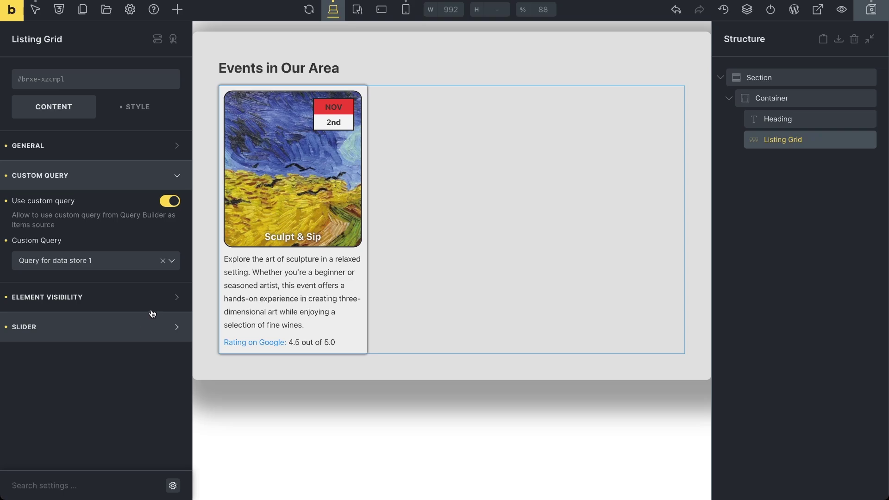
pyautogui.click(163, 263)
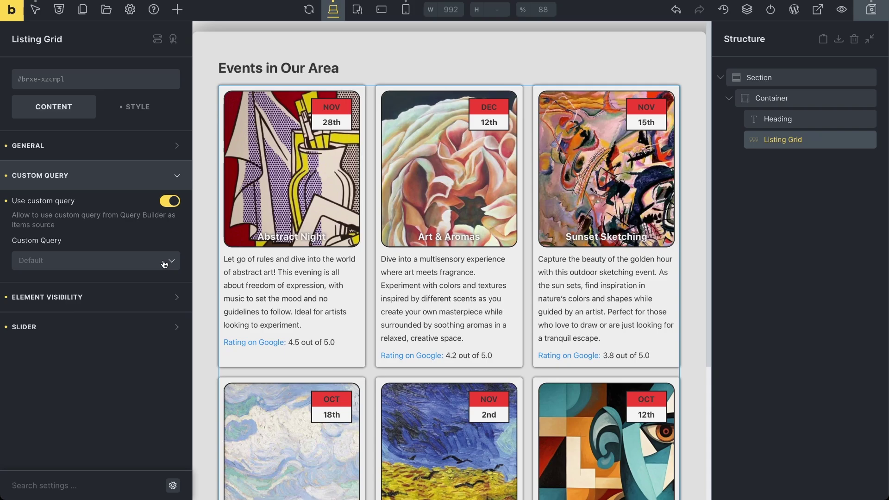
# - Turn off the custom query and reset the Hide element if visibility condition to Default
pyautogui.click(167, 207)
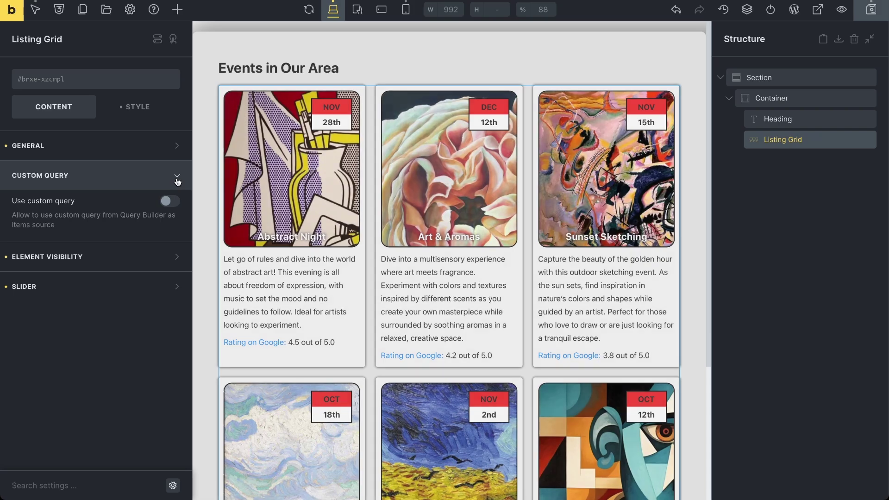
pyautogui.click(176, 177)
pyautogui.click(177, 207)
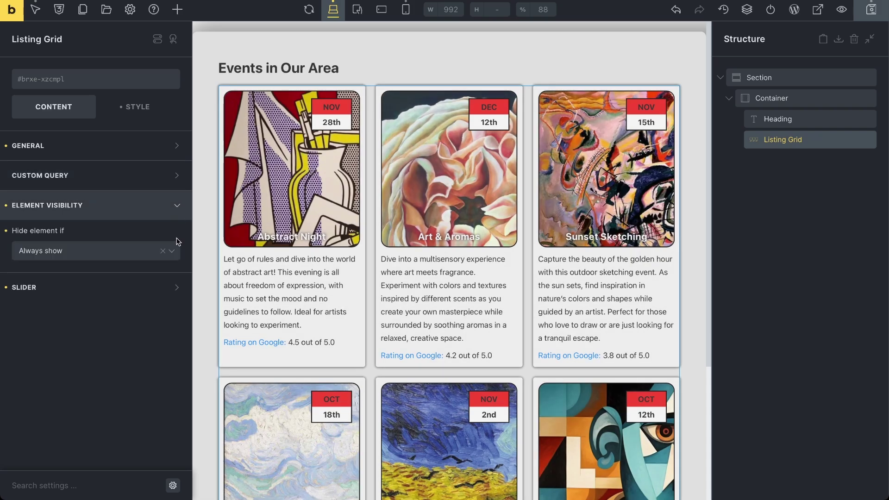
pyautogui.click(176, 256)
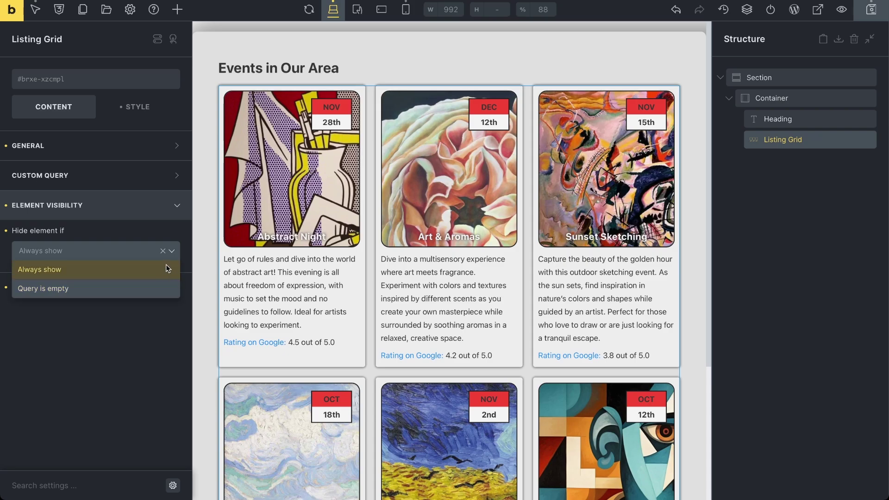
pyautogui.click(163, 253)
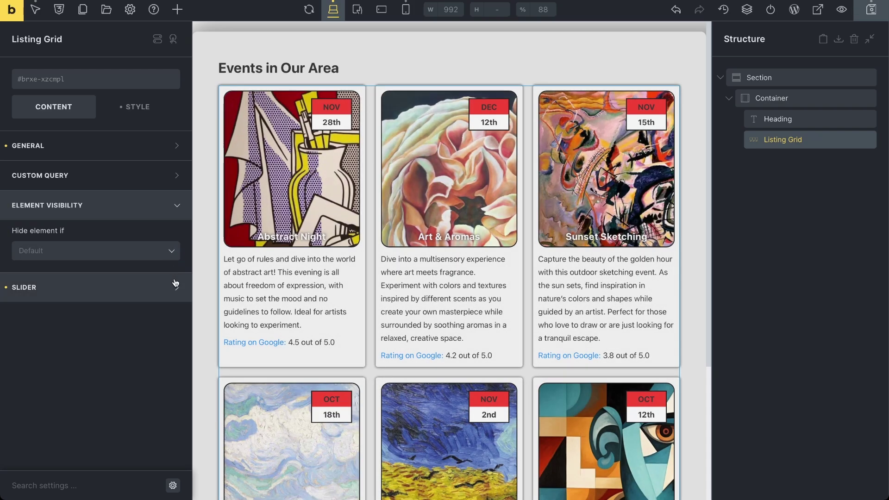
# - Expand the Slider settings and switch on Enable Slider for the Listing Grid
pyautogui.click(177, 290)
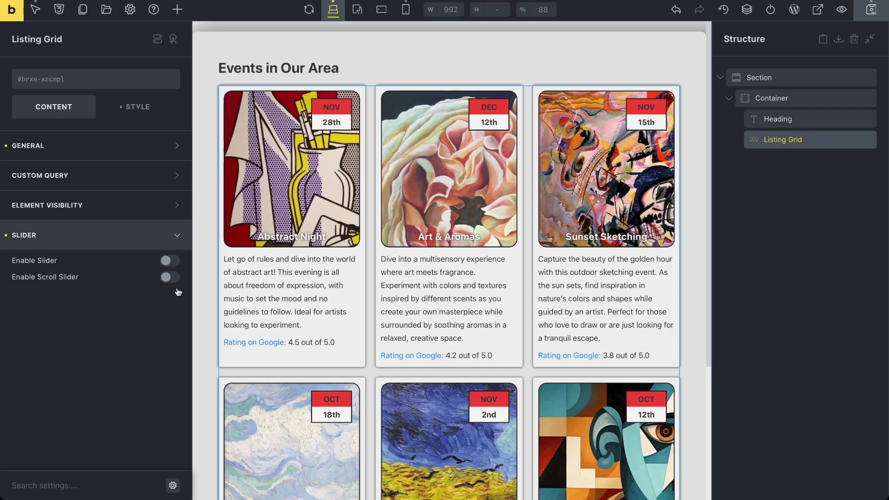
pyautogui.click(170, 261)
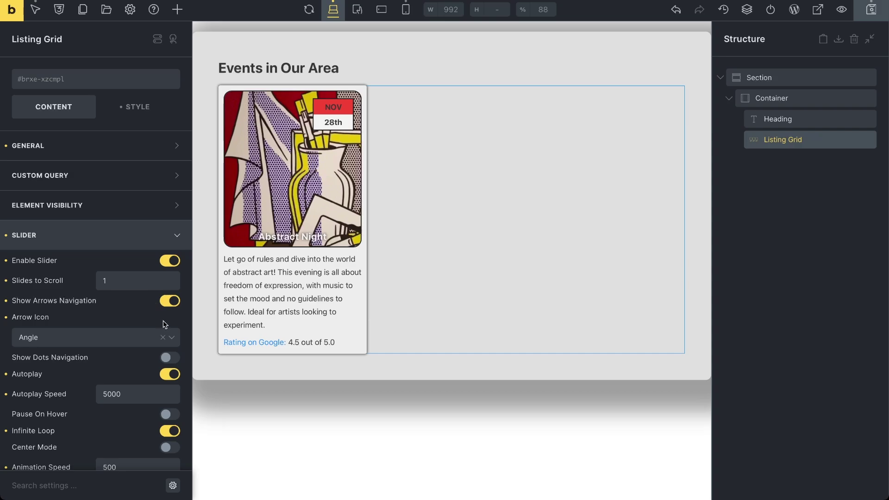
# - Set the slider's Arrow Icon to Caret
pyautogui.click(173, 340)
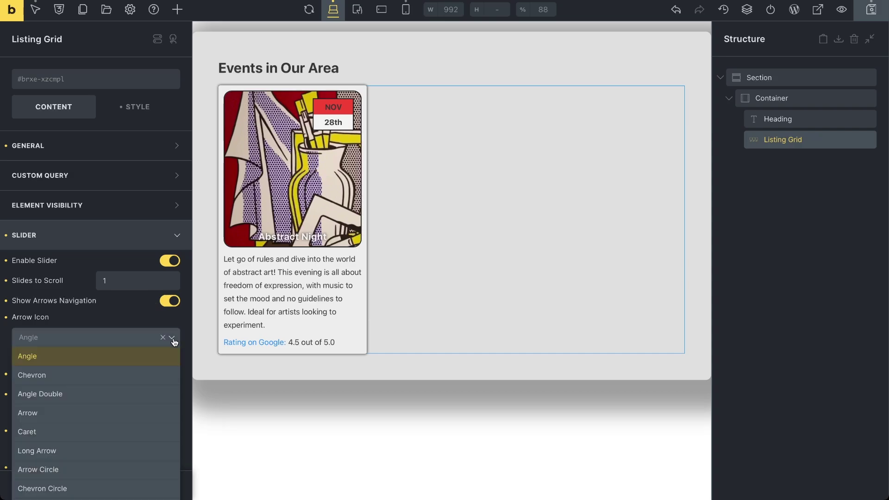
pyautogui.click(155, 429)
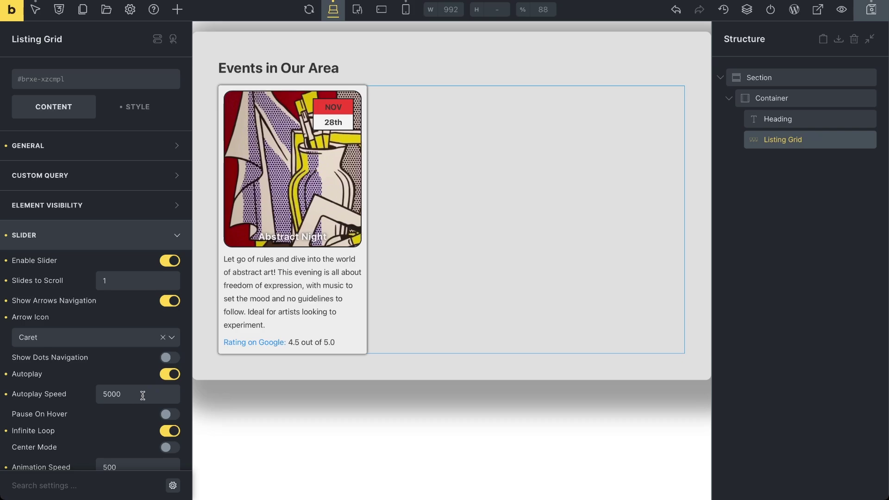
pyautogui.scroll(-1, 141, 396)
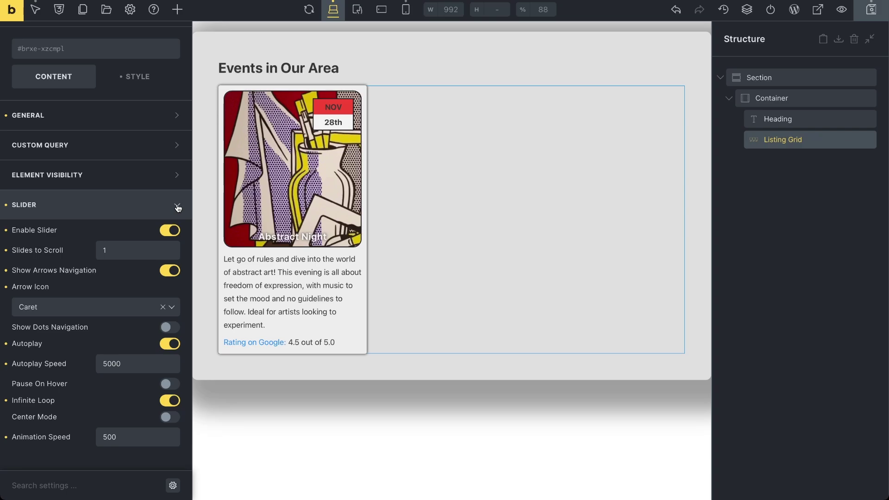
# - Switch off Enable Slider, briefly try Enable Scroll Slider, then turn it off again
pyautogui.click(170, 231)
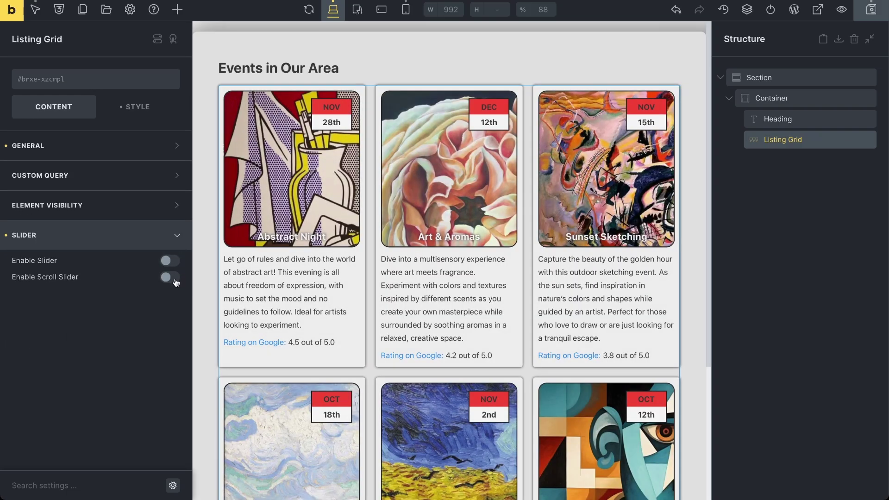
pyautogui.click(174, 278)
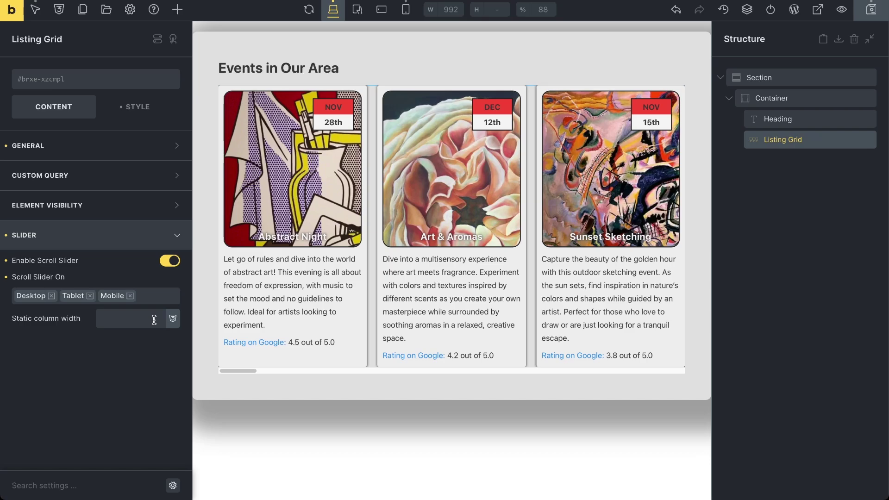
pyautogui.click(166, 263)
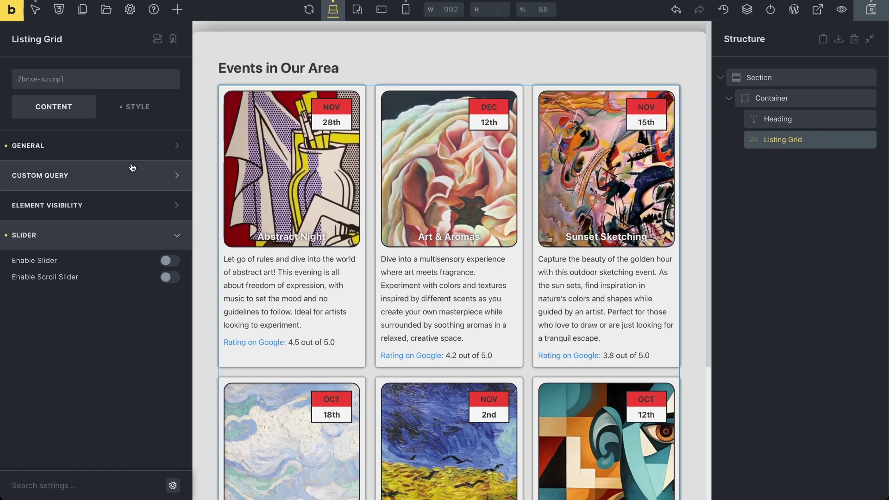
# - Give the Listing Grid linked left and right padding of 10 under Style > Layout
pyautogui.click(137, 111)
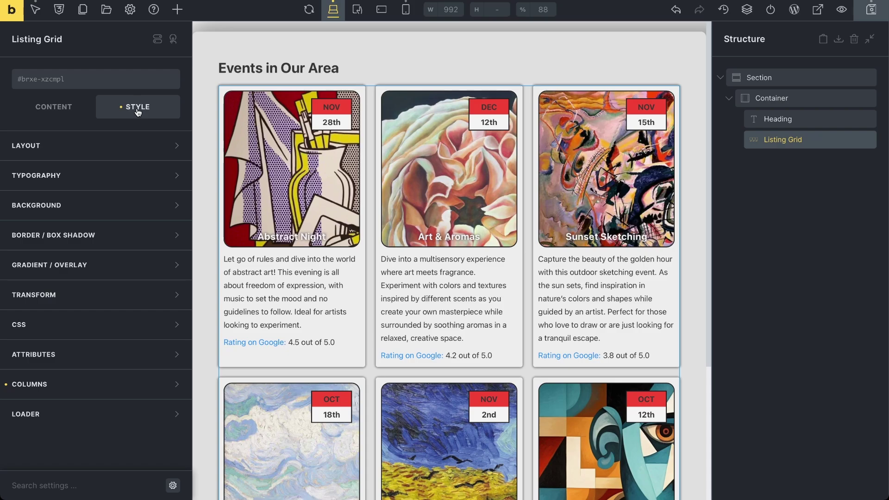
pyautogui.click(176, 147)
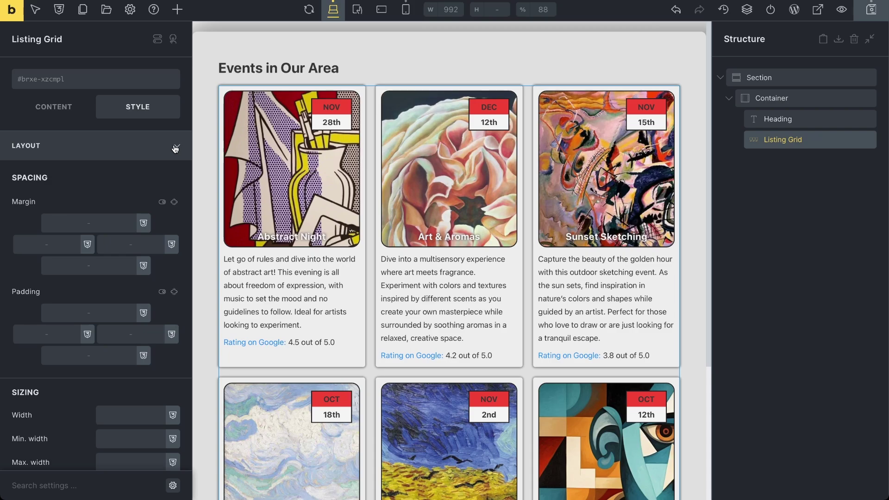
pyautogui.click(174, 293)
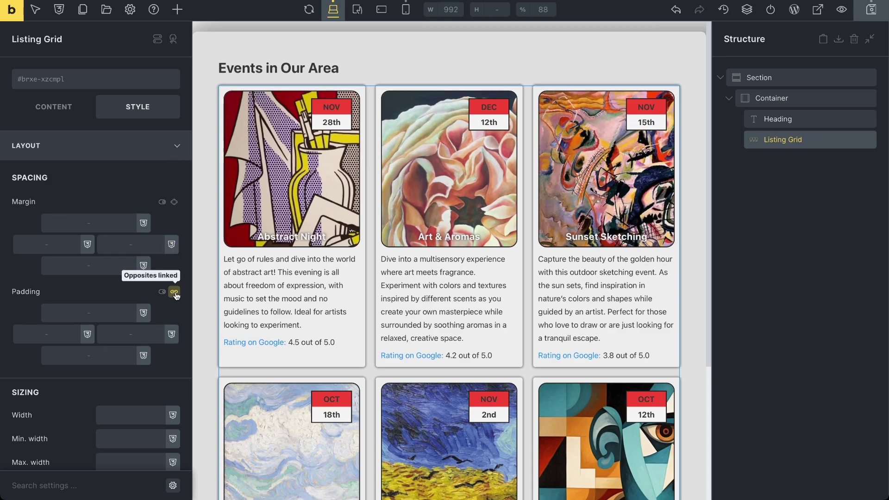
pyautogui.click(62, 338)
pyautogui.write('10')
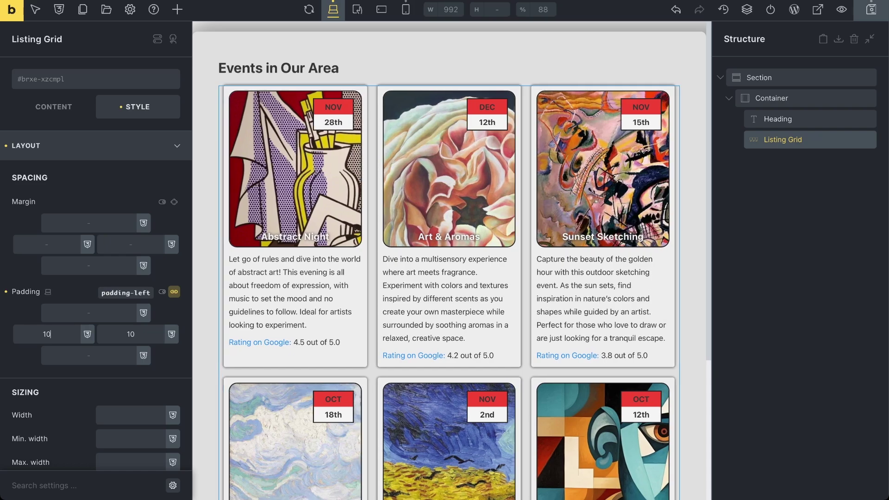
pyautogui.scroll(-2, 95, 245)
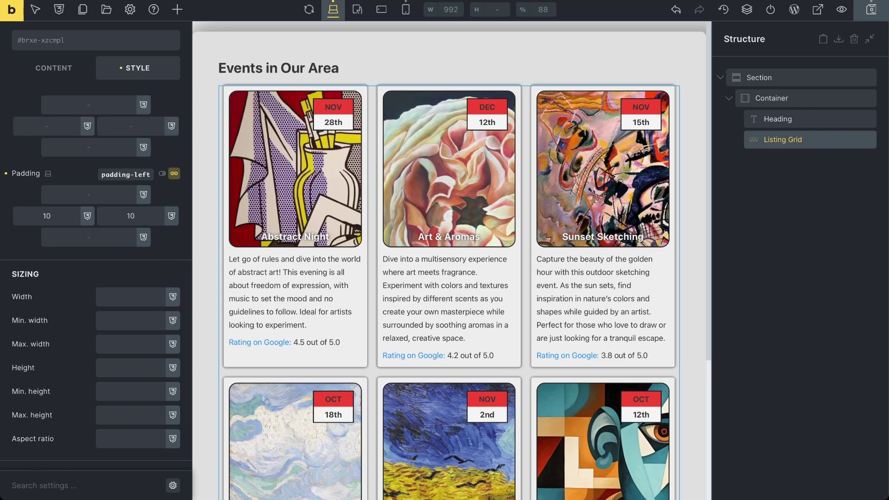
pyautogui.scroll(2, 96, 246)
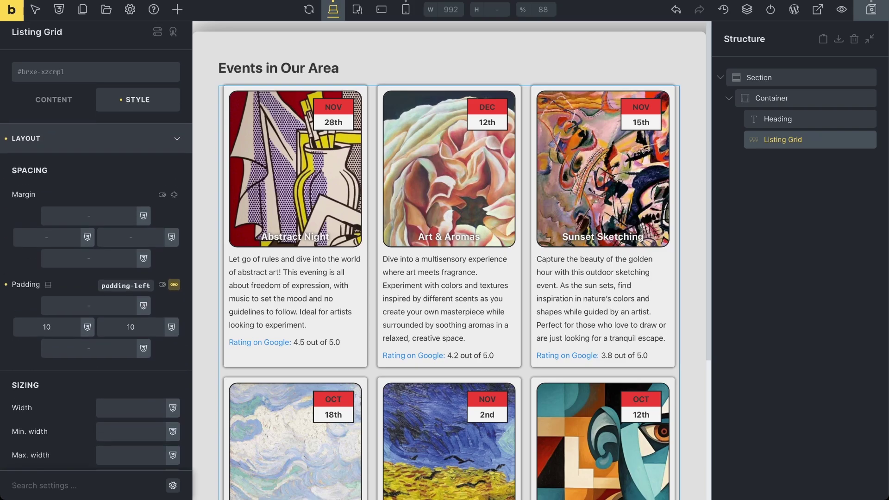
pyautogui.click(177, 141)
pyautogui.click(176, 176)
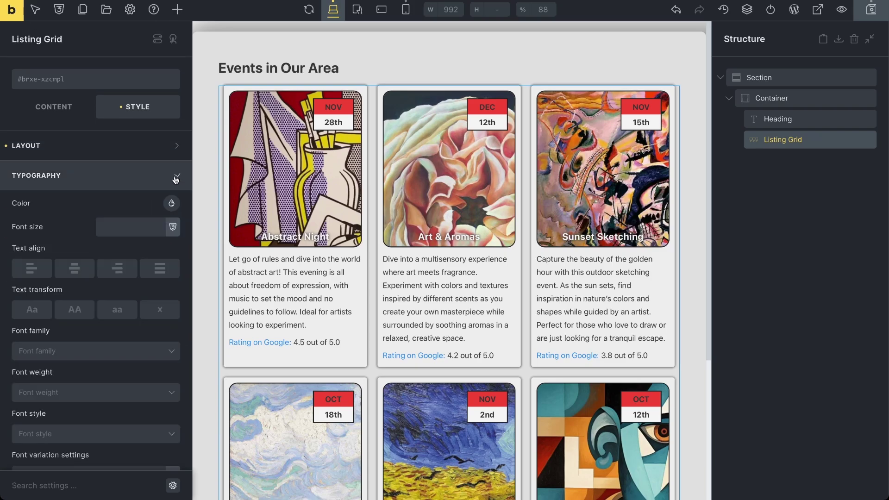
pyautogui.click(172, 203)
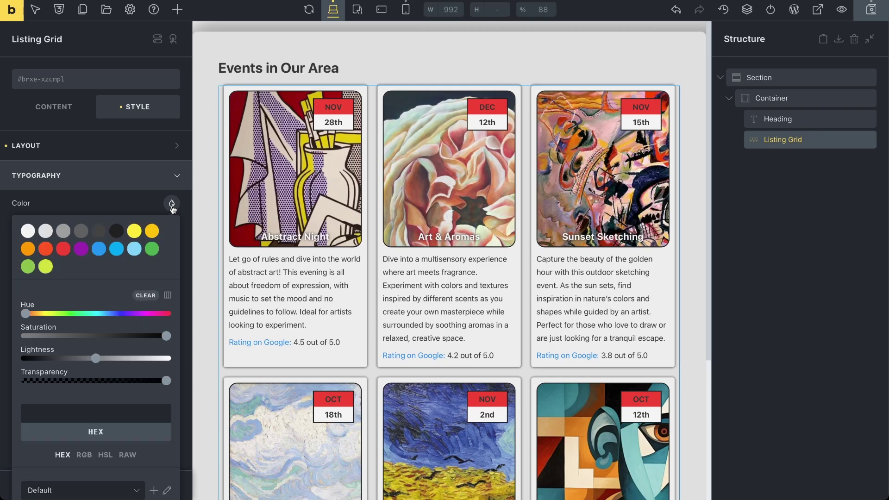
pyautogui.click(137, 236)
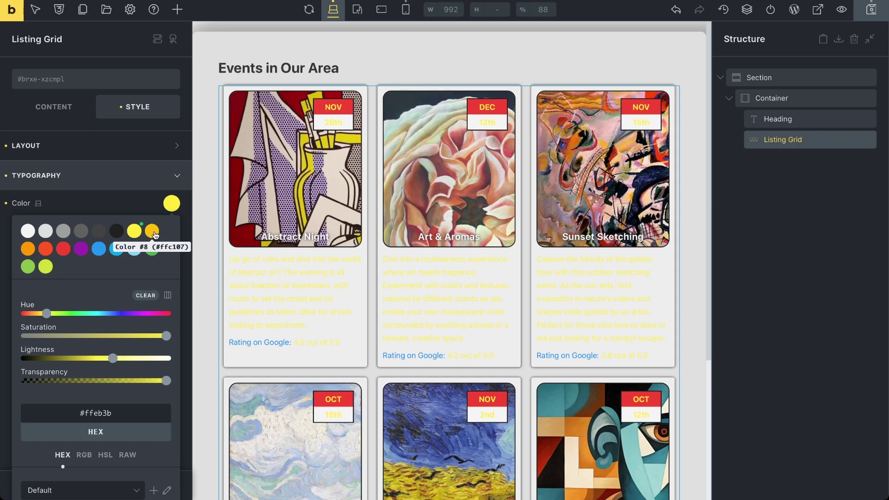
pyautogui.click(155, 234)
pyautogui.click(154, 207)
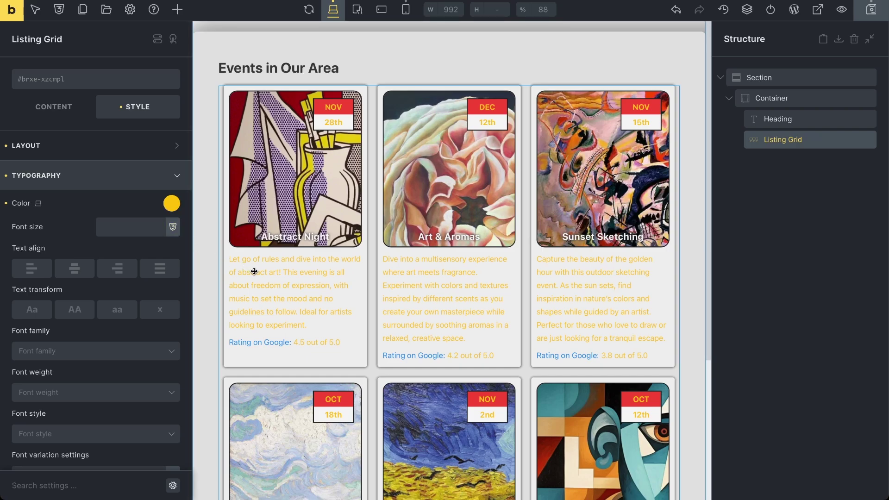
pyautogui.click(130, 225)
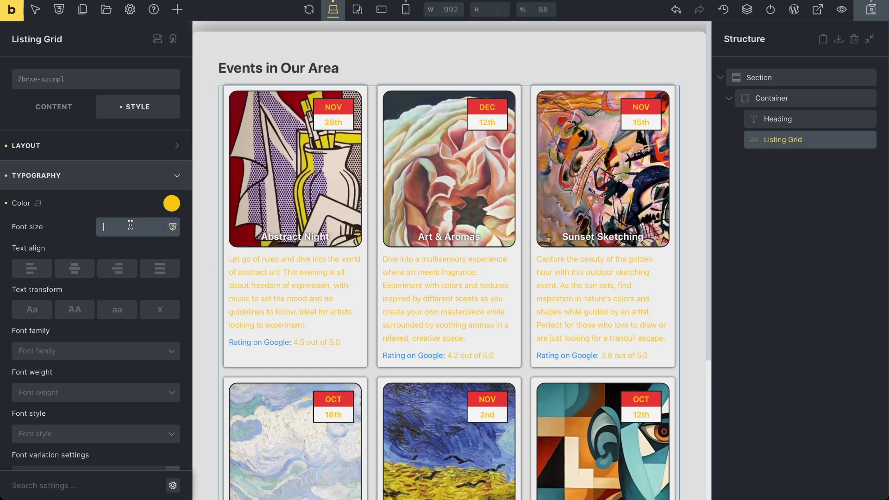
pyautogui.write('10')
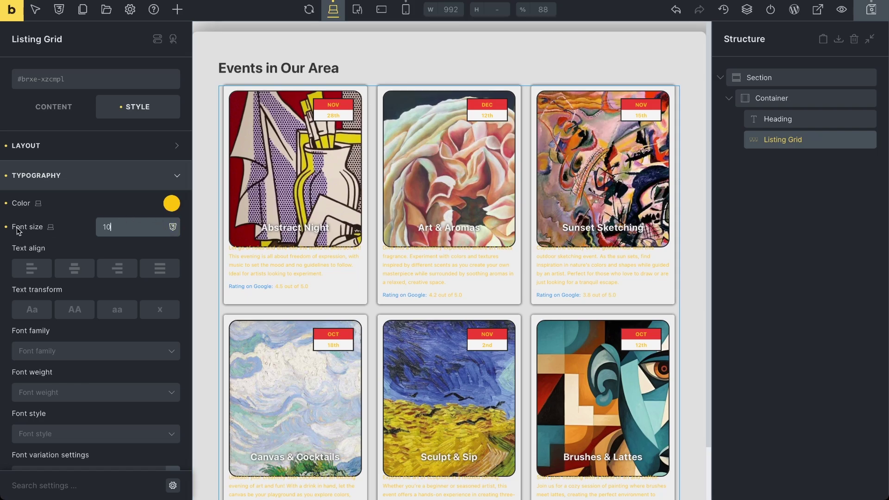
pyautogui.press('BackSpace')
pyautogui.press('BackSpace')
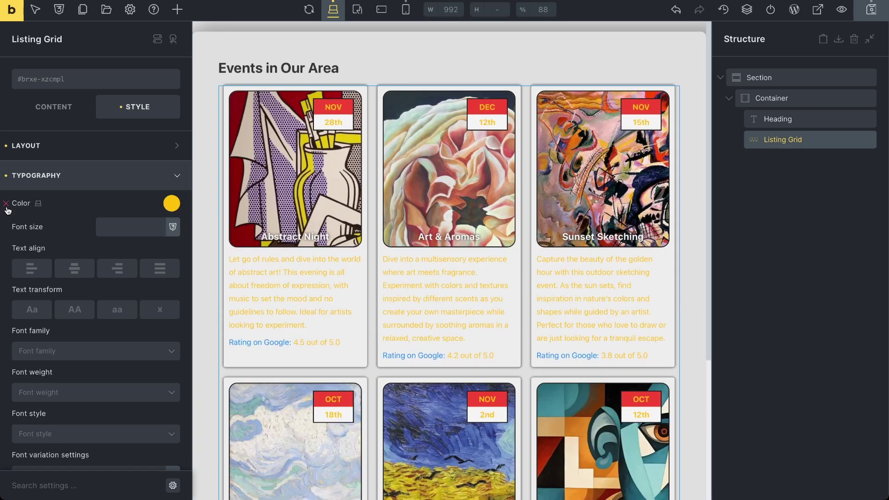
pyautogui.click(7, 206)
# - Add solid dark grey borders of width 2 to the left and right sides of the cards
pyautogui.click(175, 179)
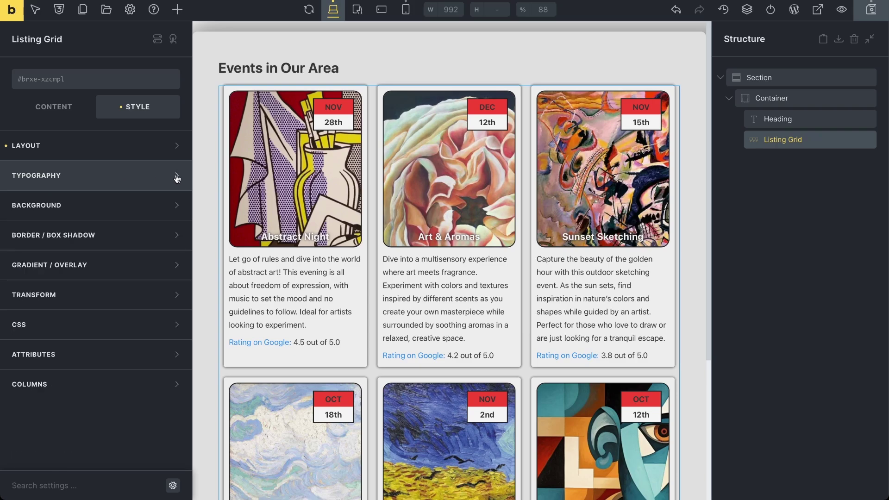
pyautogui.click(175, 235)
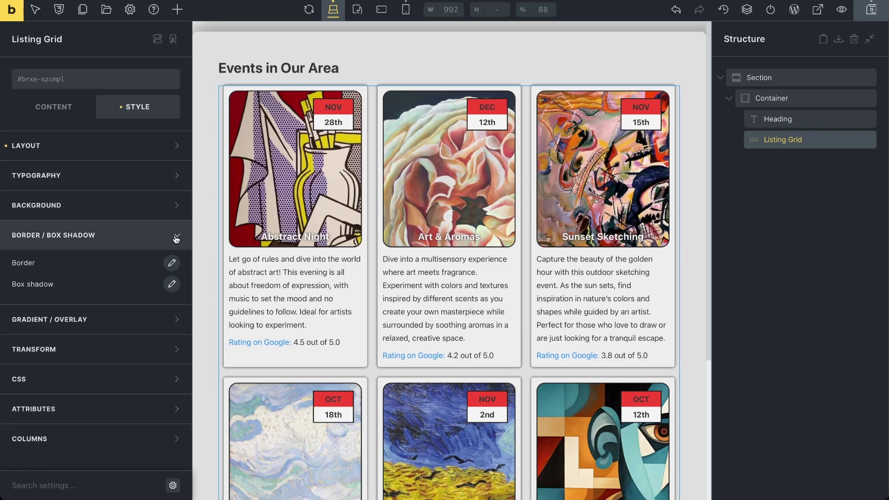
pyautogui.click(171, 263)
pyautogui.click(162, 301)
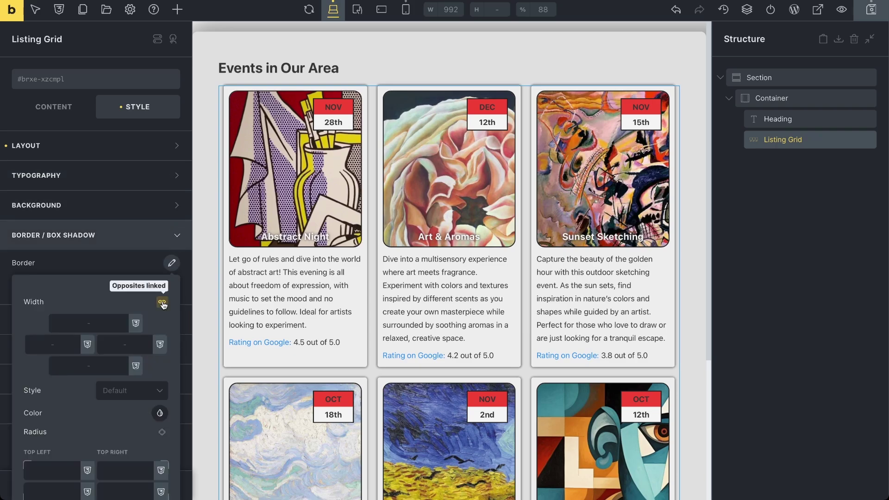
pyautogui.click(138, 348)
pyautogui.write('2')
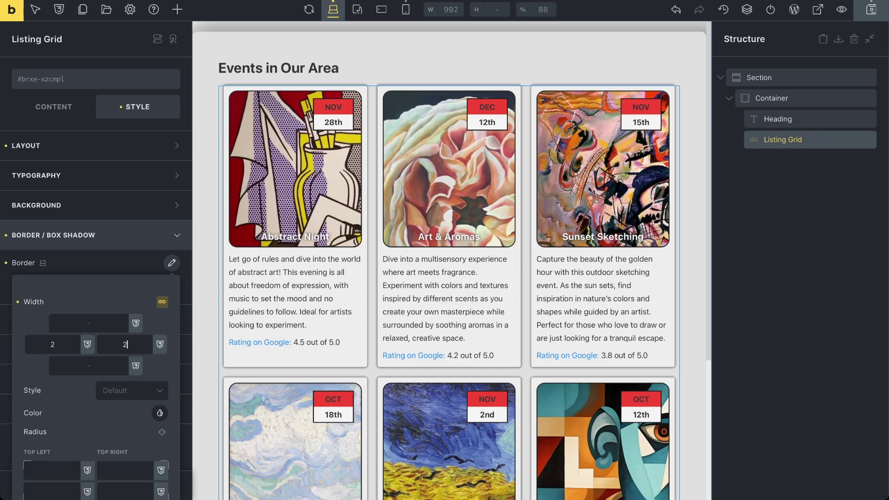
pyautogui.click(163, 393)
pyautogui.click(141, 445)
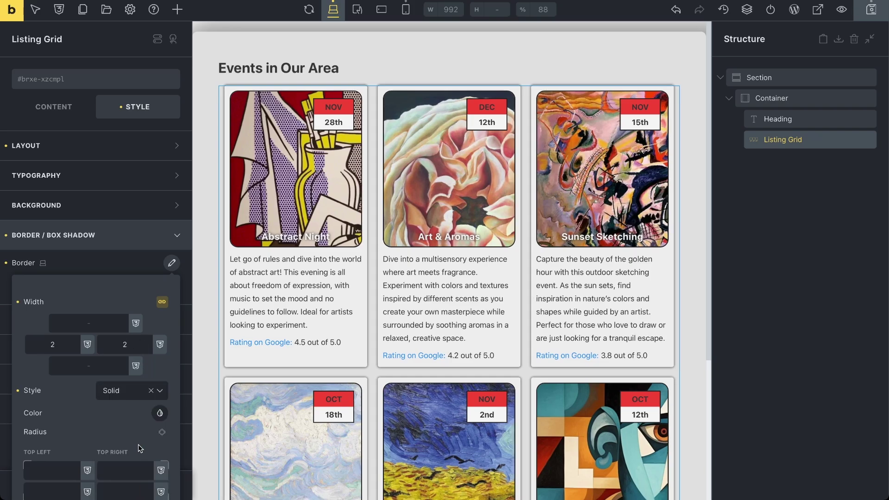
pyautogui.click(160, 412)
pyautogui.click(111, 441)
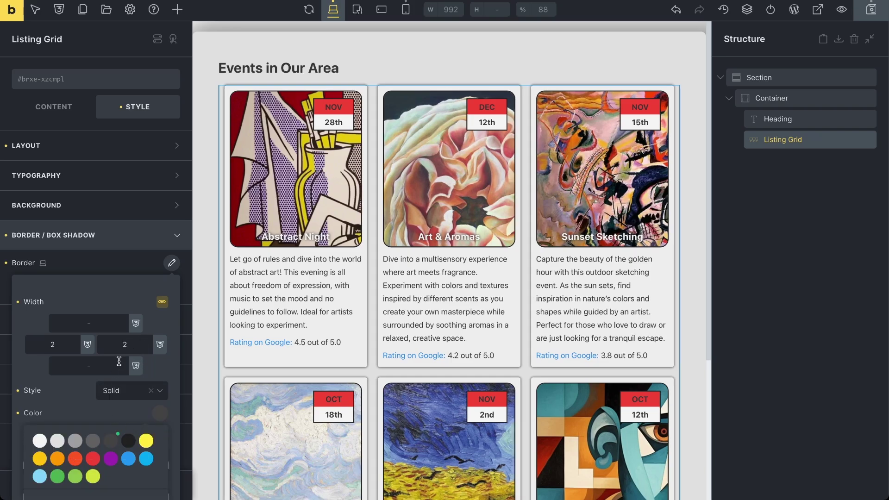
pyautogui.click(181, 241)
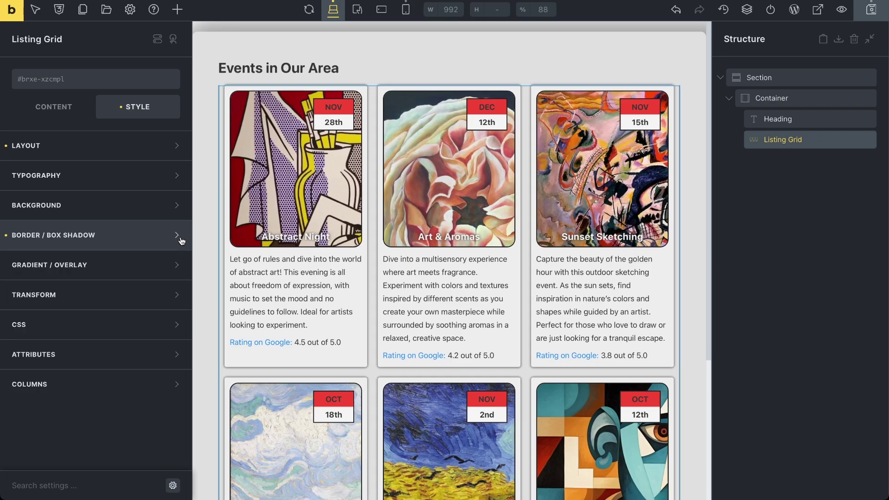
pyautogui.click(173, 302)
pyautogui.click(172, 322)
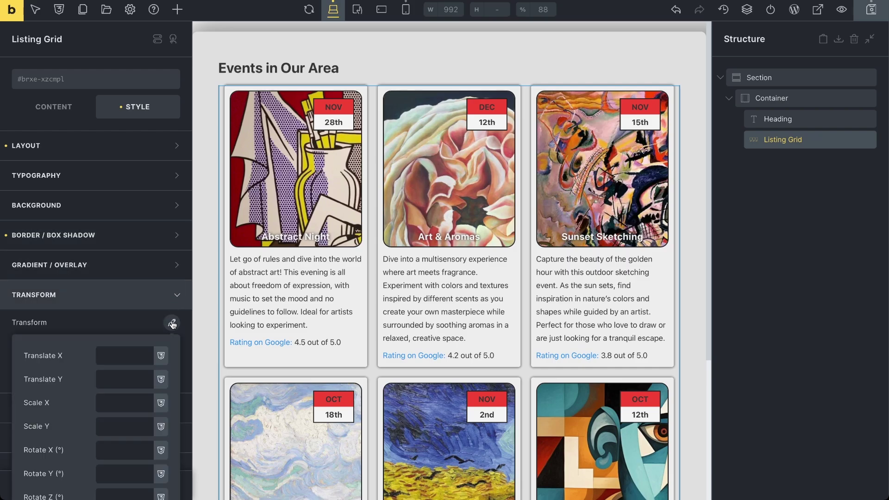
pyautogui.scroll(-2, 174, 324)
pyautogui.click(128, 383)
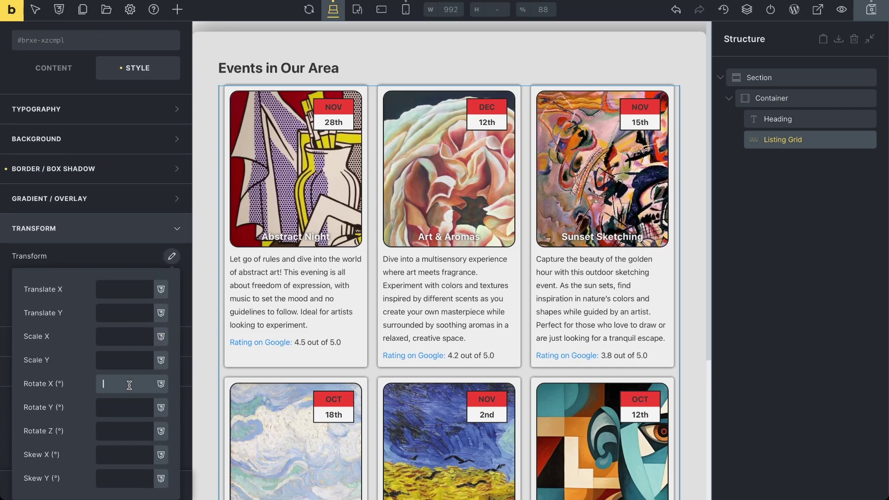
pyautogui.write('2')
pyautogui.click(125, 407)
pyautogui.write('2')
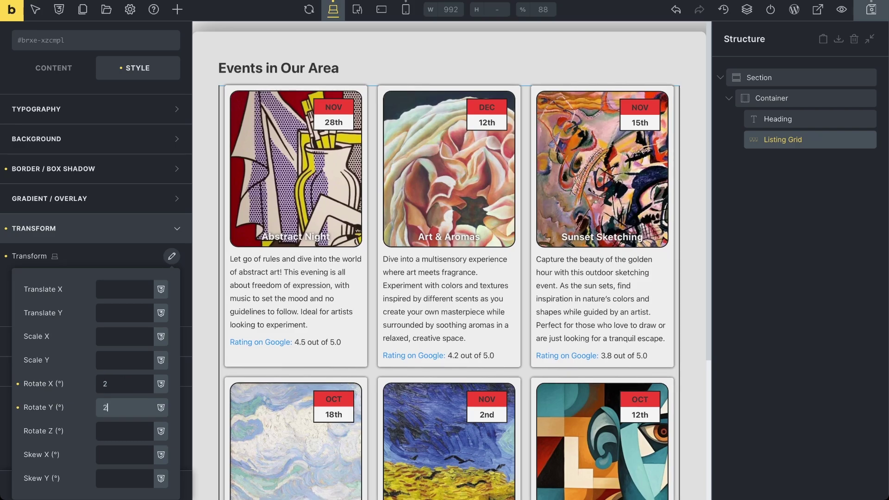
pyautogui.click(116, 428)
pyautogui.write('2')
pyautogui.click(114, 454)
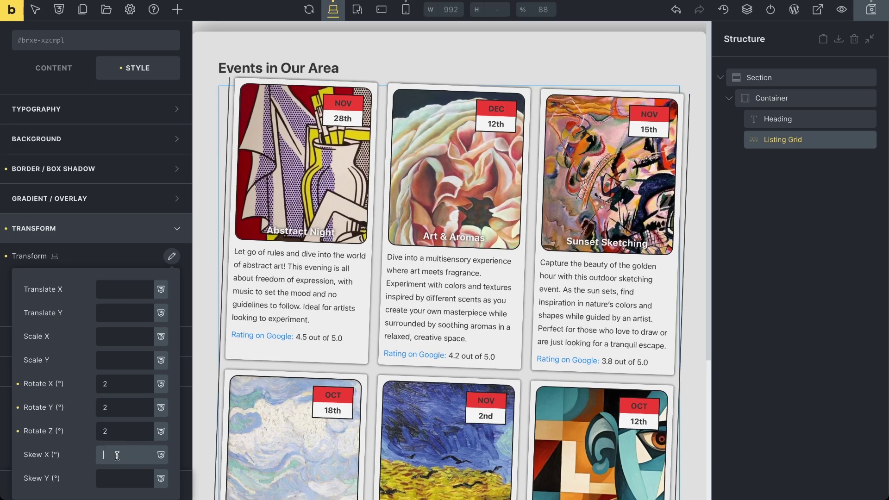
pyautogui.write('2')
pyautogui.click(117, 473)
pyautogui.write('2')
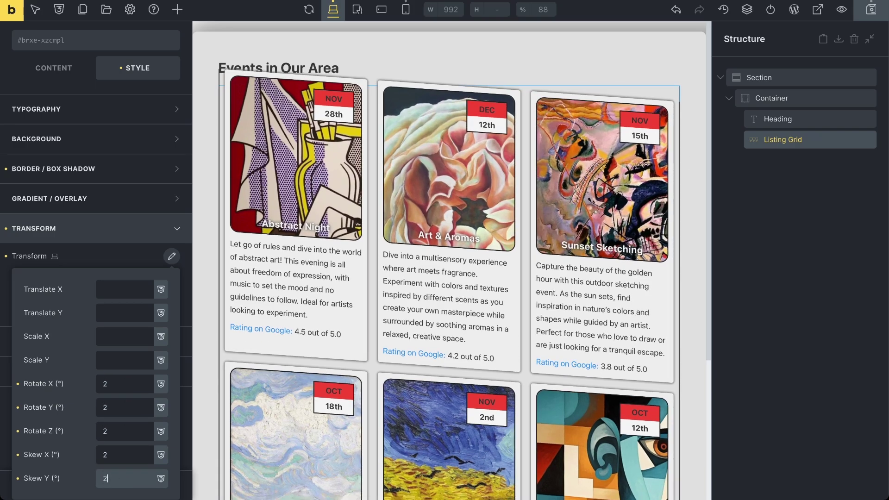
pyautogui.click(19, 479)
pyautogui.click(18, 455)
pyautogui.click(18, 431)
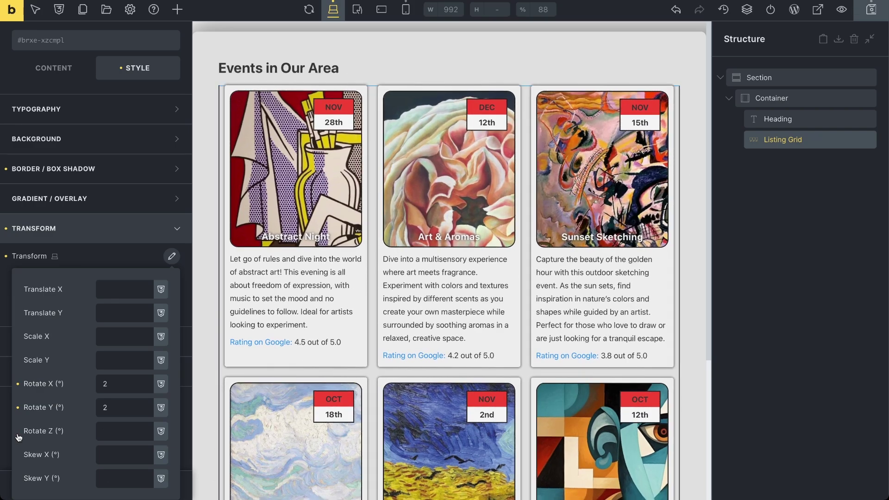
pyautogui.click(18, 408)
pyautogui.click(19, 384)
# - Desaturate the card images with CSS Filters Saturation 1 and set Transition to 'all 1s'
pyautogui.click(134, 262)
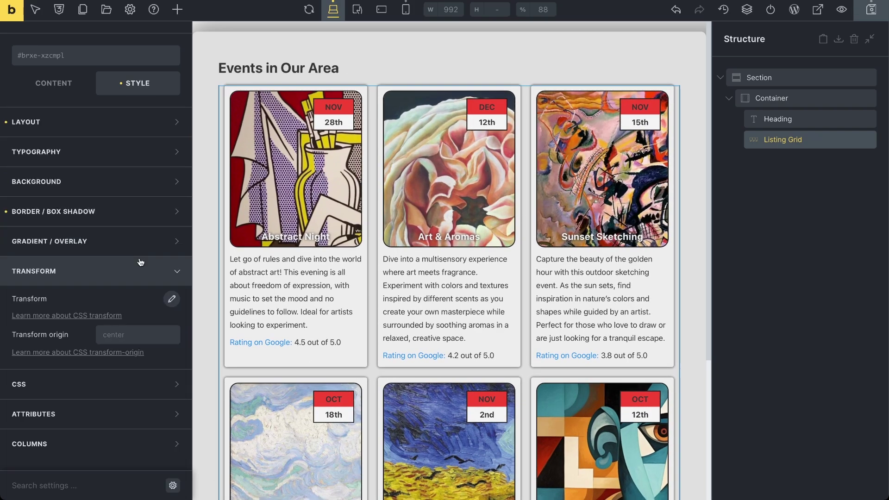
pyautogui.click(178, 388)
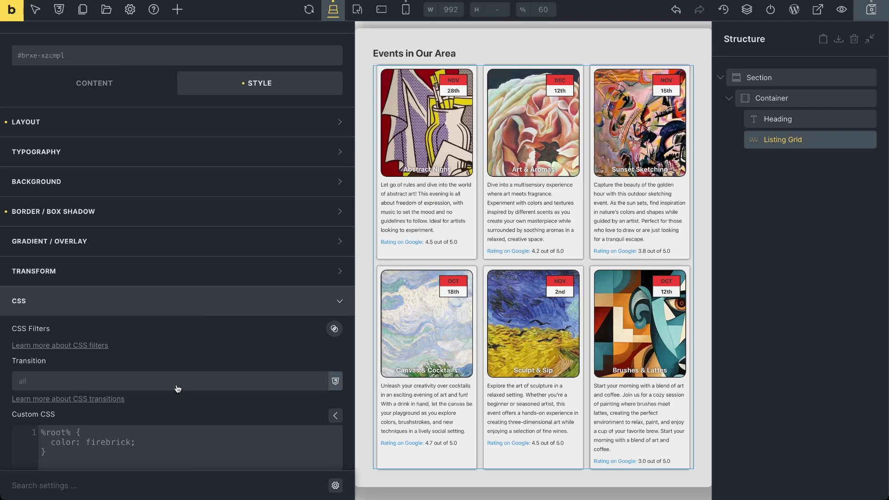
pyautogui.click(334, 329)
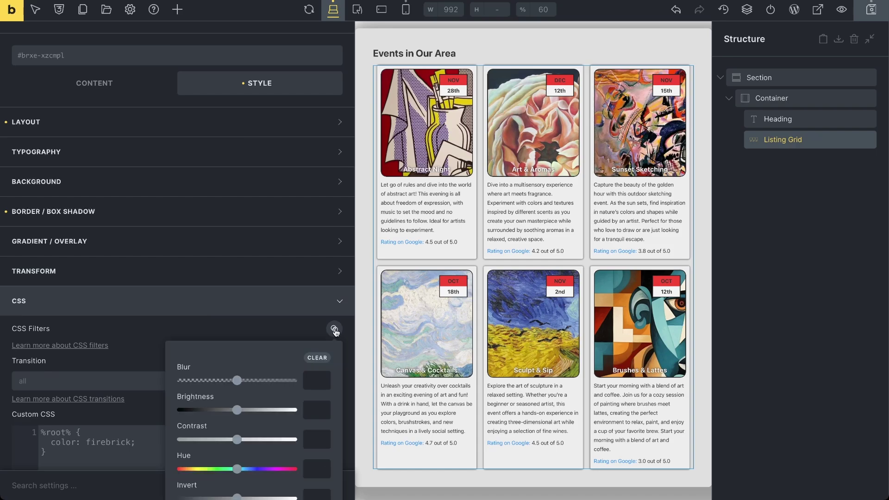
pyautogui.scroll(-4, 291, 399)
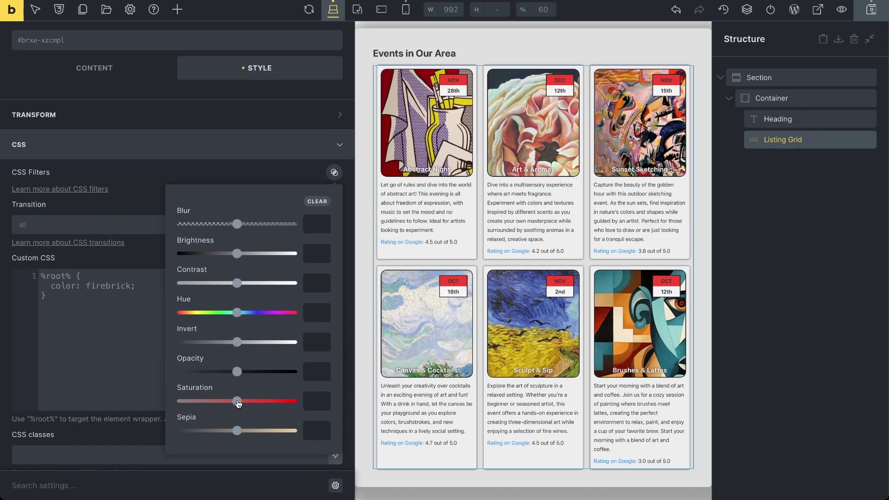
pyautogui.moveTo(238, 404); pyautogui.dragTo(184, 406)
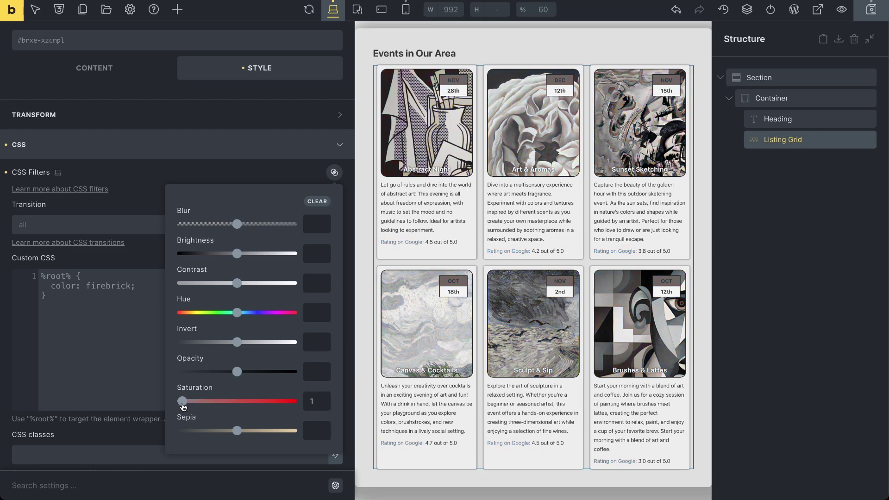
pyautogui.click(122, 224)
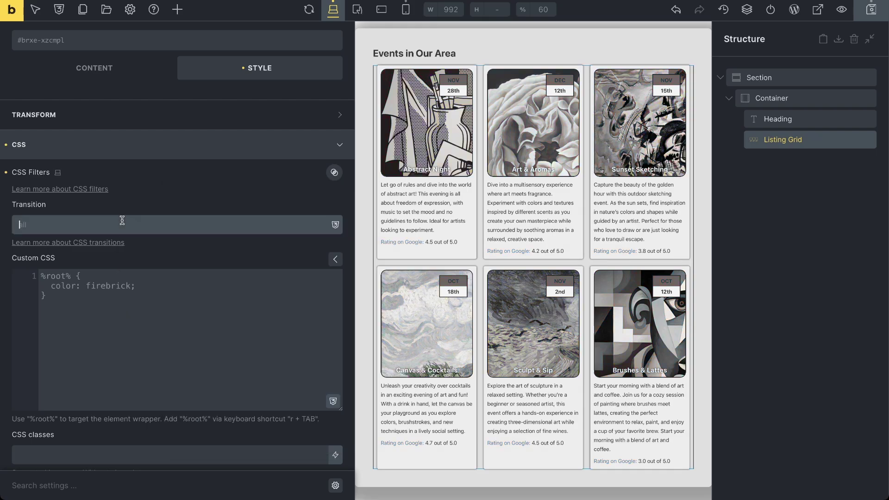
pyautogui.write('all 1s')
# - In the :hover state, set Saturation to 100 and an 'all 1s' transition, then exit hover
pyautogui.click(35, 10)
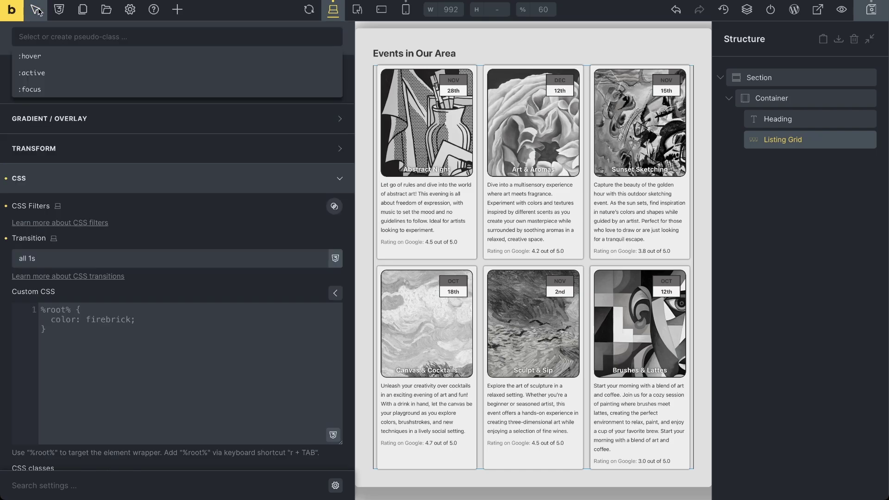
pyautogui.click(40, 53)
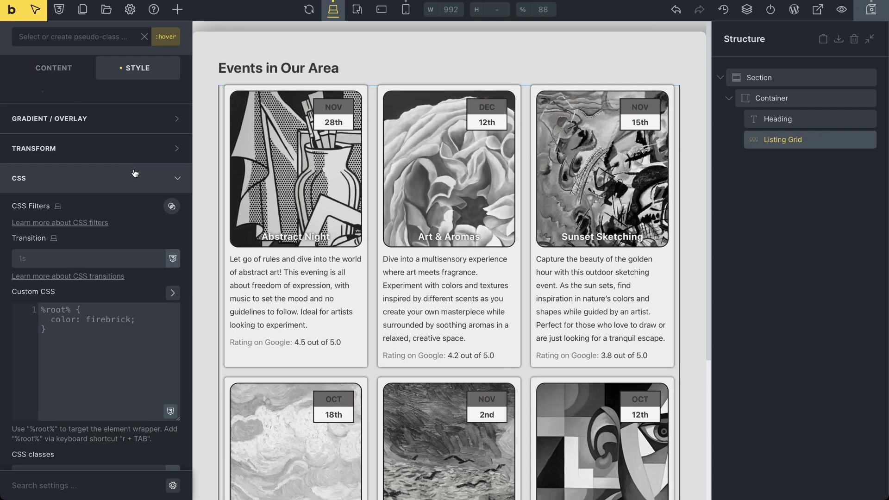
pyautogui.click(172, 206)
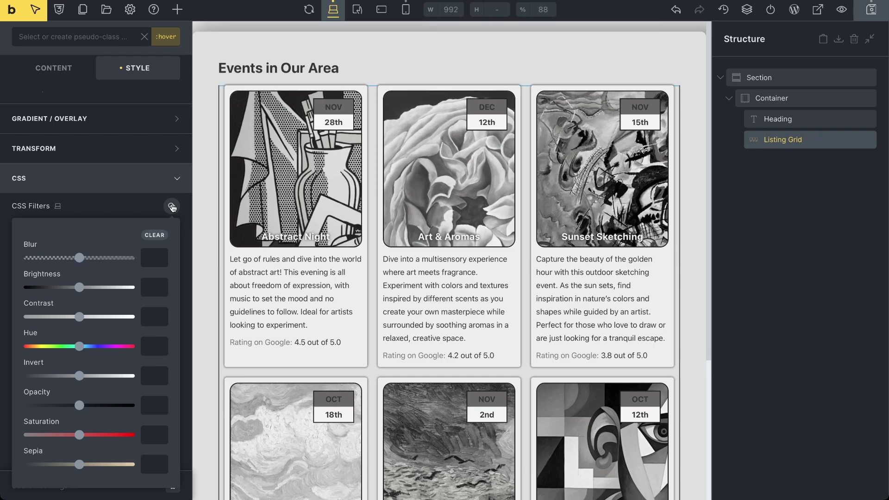
pyautogui.click(154, 434)
pyautogui.write('100')
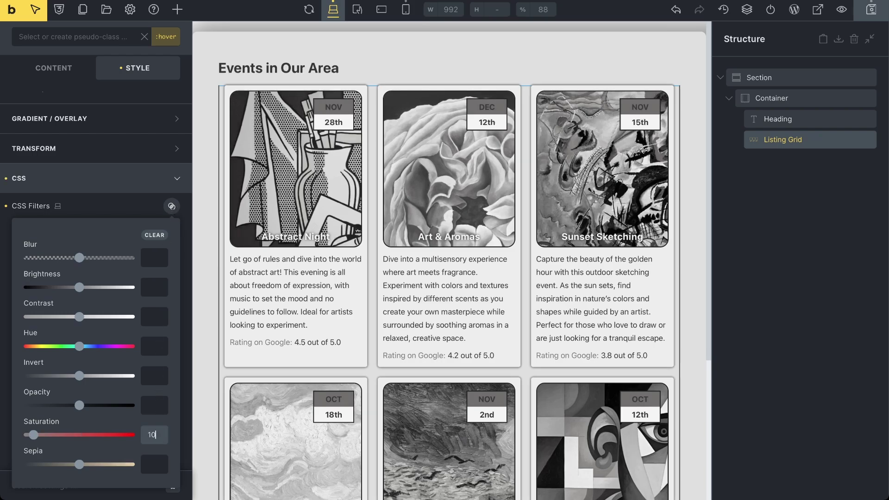
pyautogui.click(141, 211)
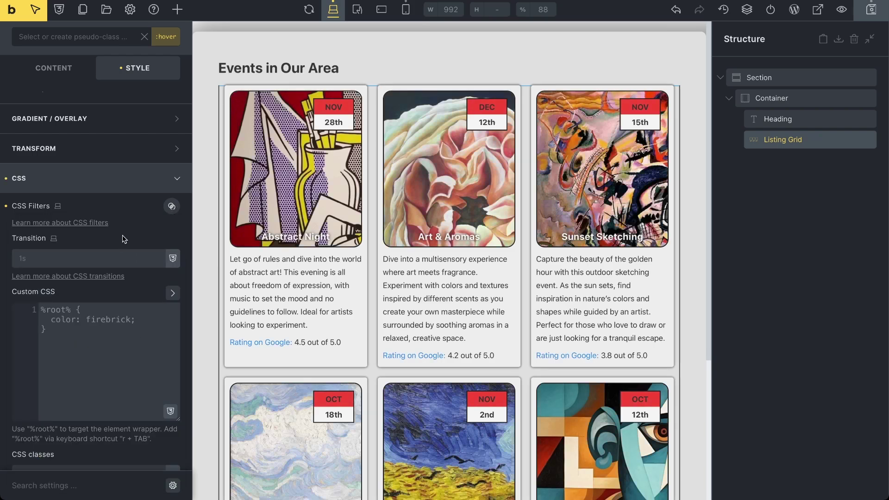
pyautogui.click(113, 260)
pyautogui.write('all 1s')
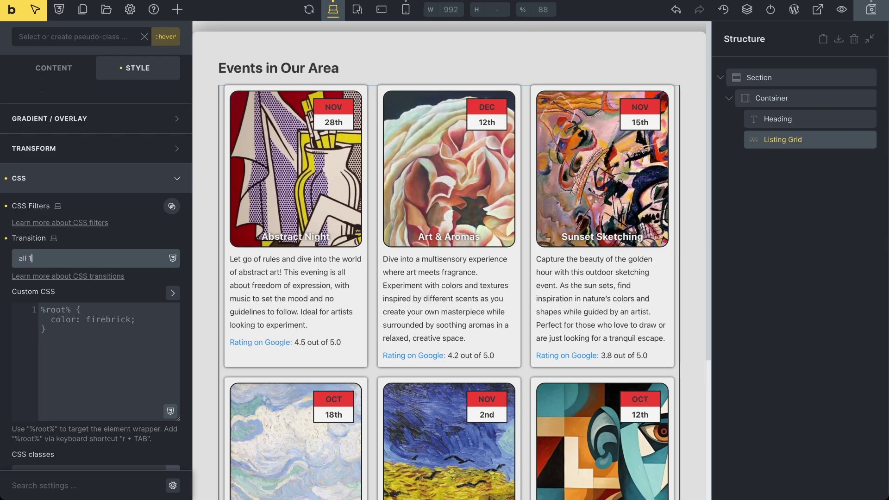
pyautogui.click(144, 37)
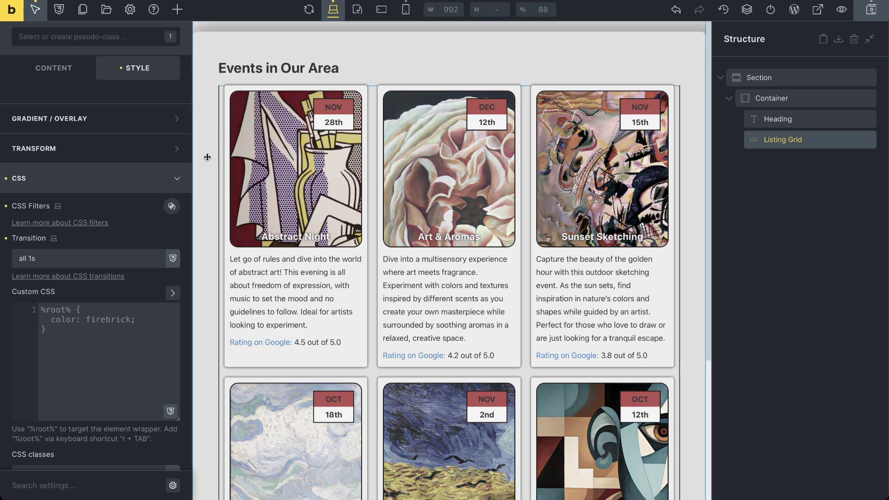
pyautogui.scroll(-4, 149, 250)
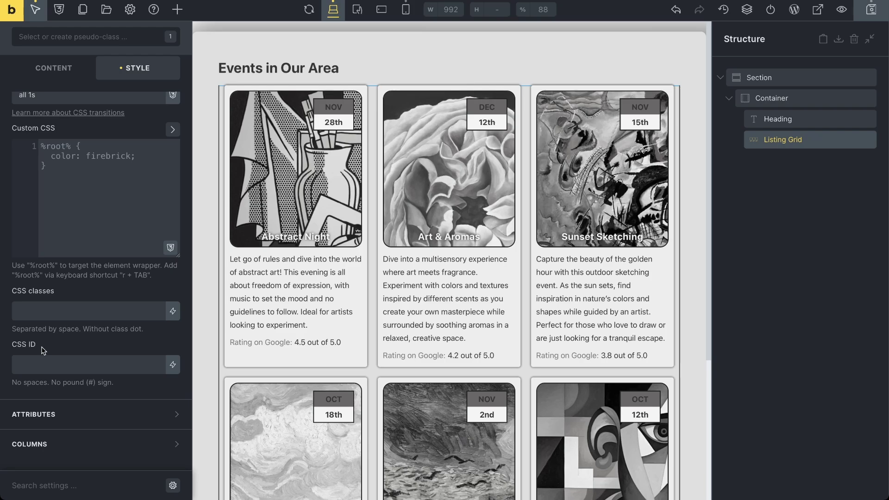
pyautogui.click(123, 419)
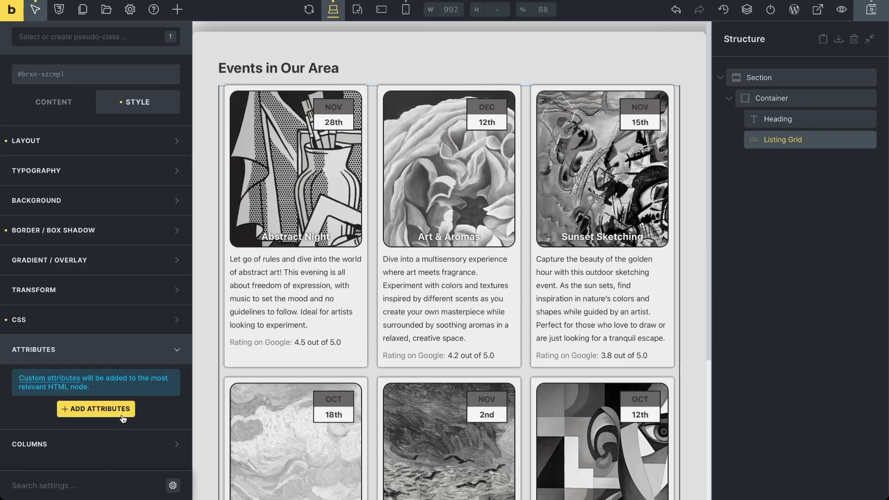
pyautogui.click(176, 353)
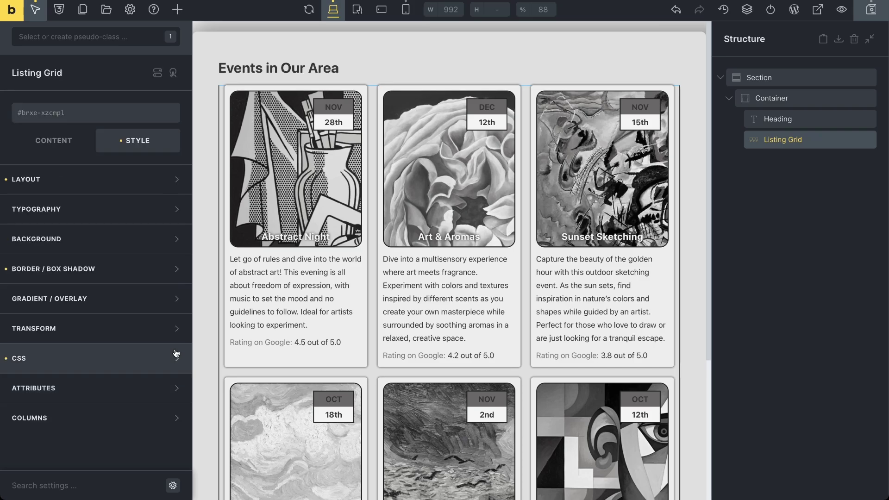
pyautogui.click(177, 419)
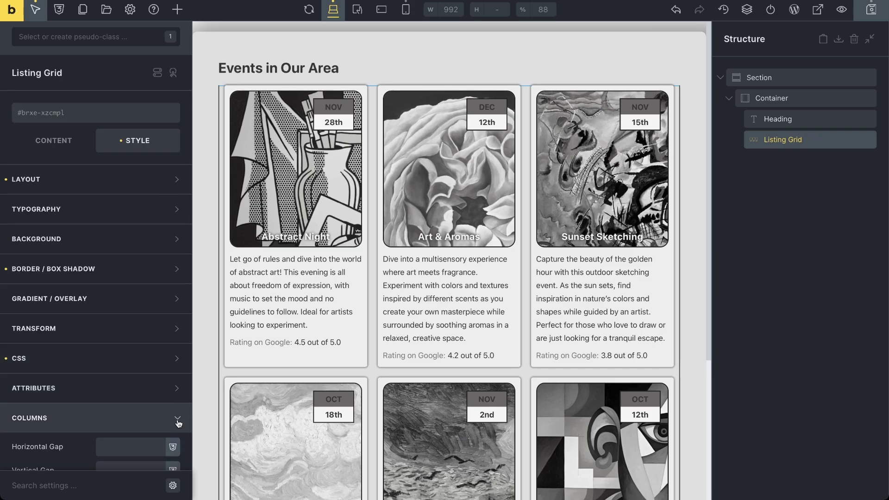
pyautogui.scroll(-1, 177, 423)
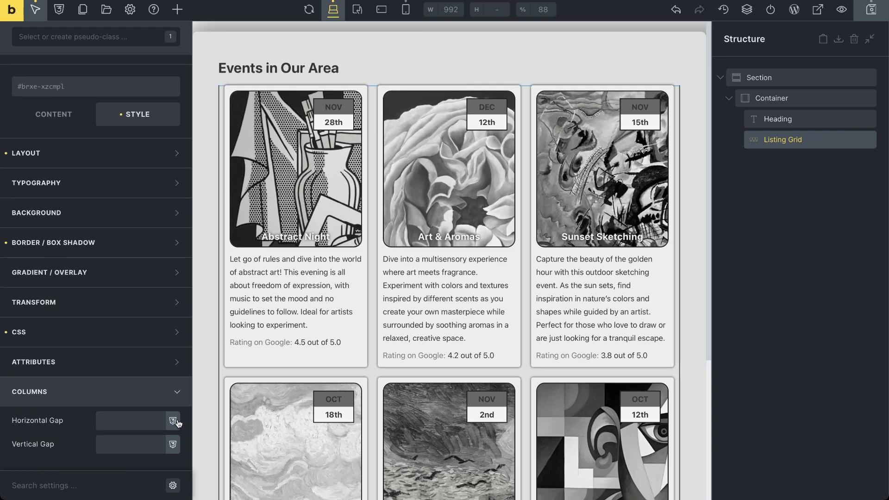
pyautogui.click(141, 415)
pyautogui.write('40')
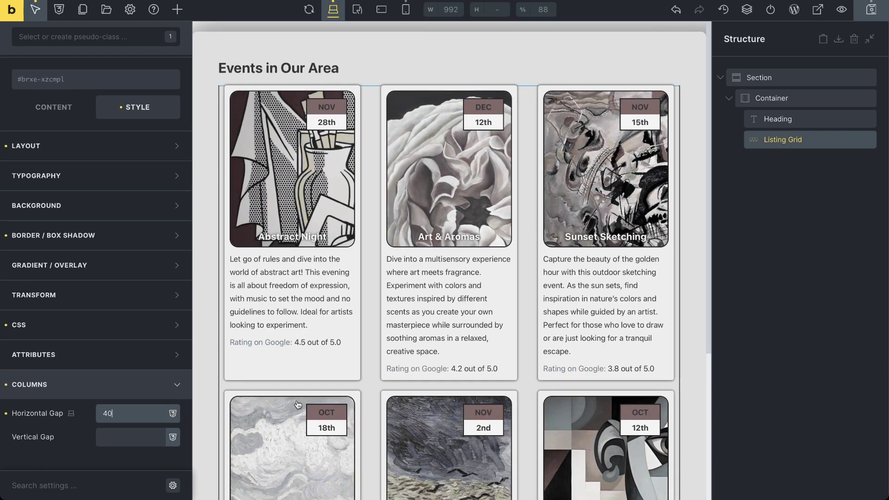
pyautogui.click(6, 413)
pyautogui.click(180, 386)
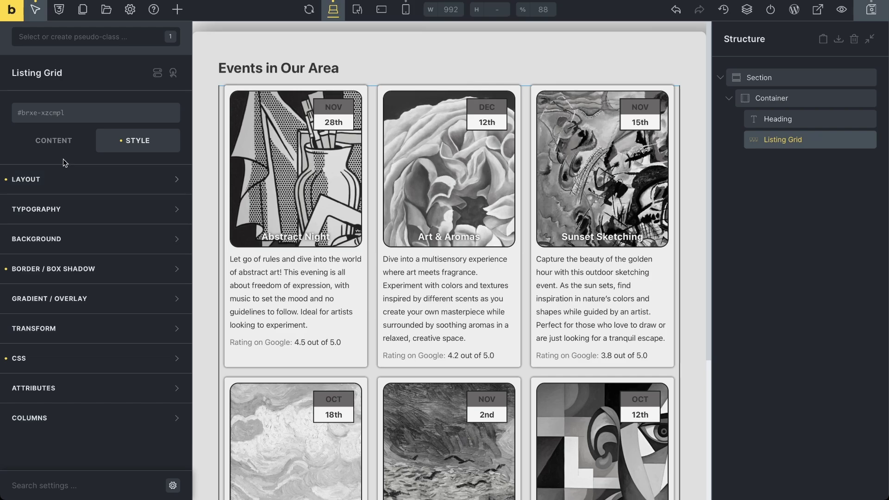
# - Switch Enable Slider back on in the Listing Grid's content settings
pyautogui.click(64, 144)
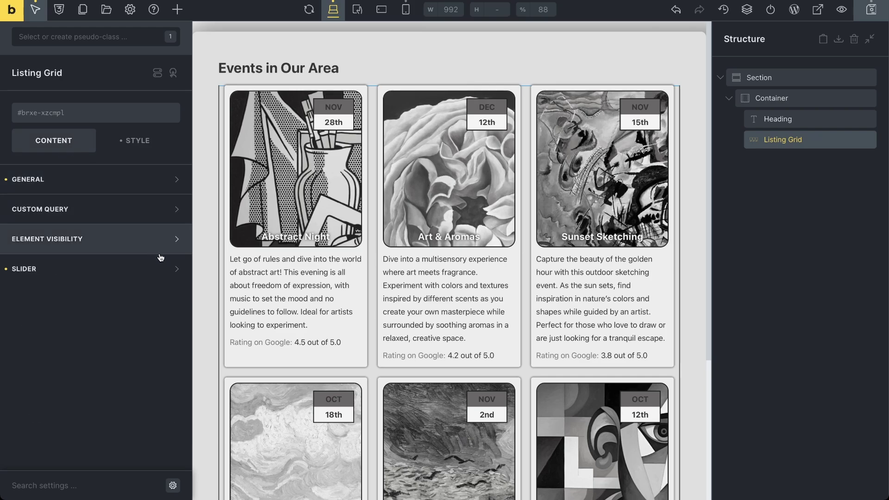
pyautogui.click(173, 271)
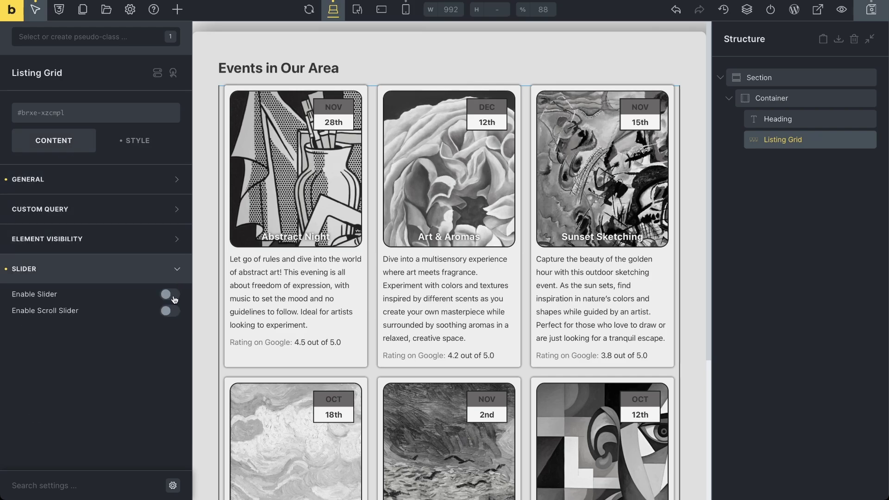
pyautogui.click(173, 297)
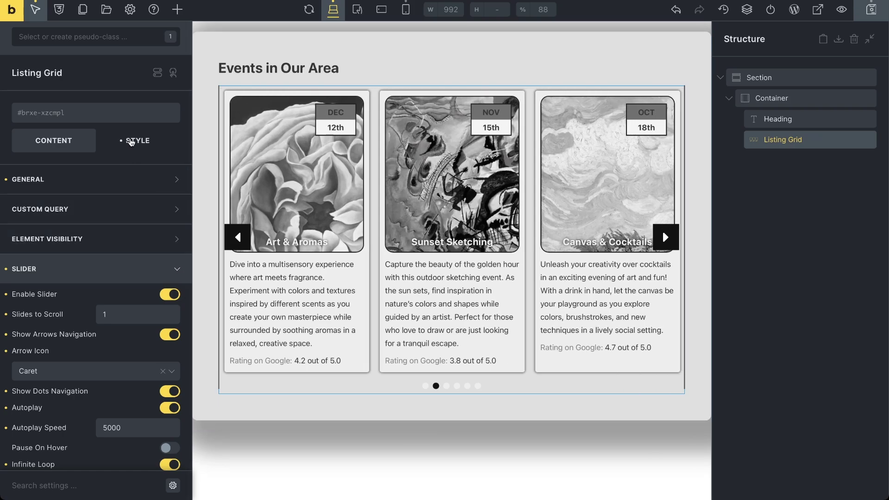
# - Make the slider arrows' background colour fully transparent under Style > Slider
pyautogui.click(131, 141)
pyautogui.click(152, 448)
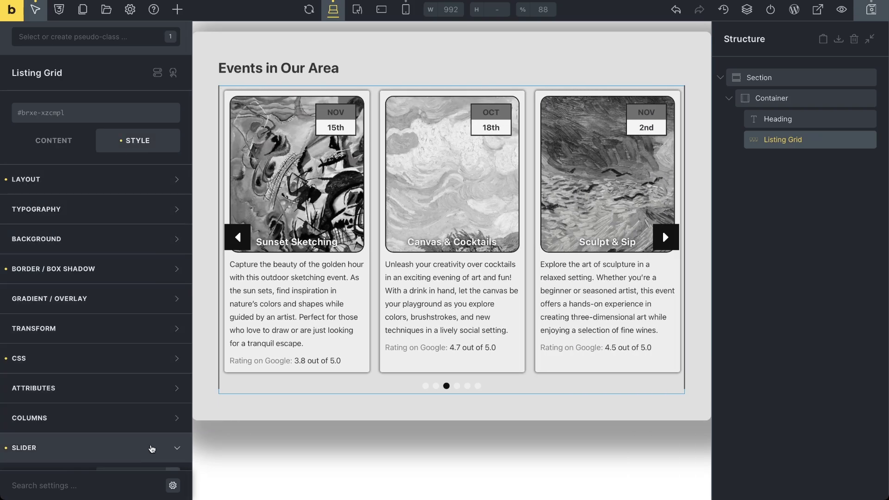
pyautogui.scroll(-5, 152, 448)
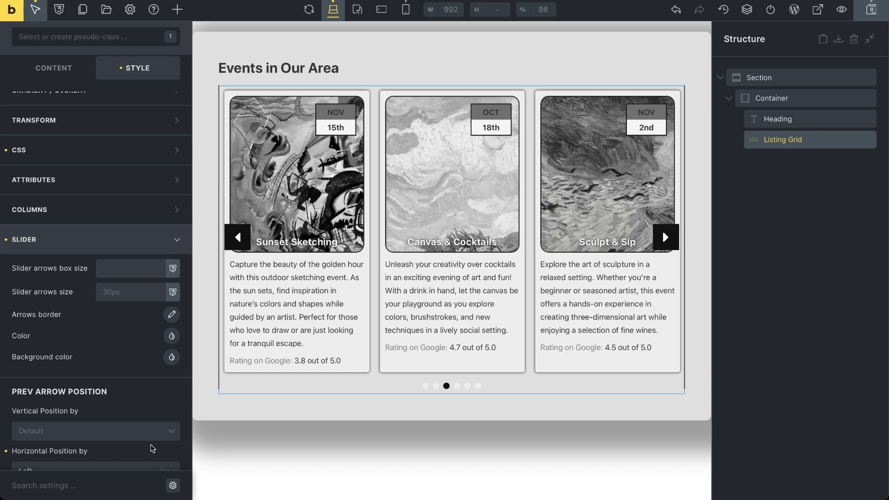
pyautogui.scroll(-3, 153, 448)
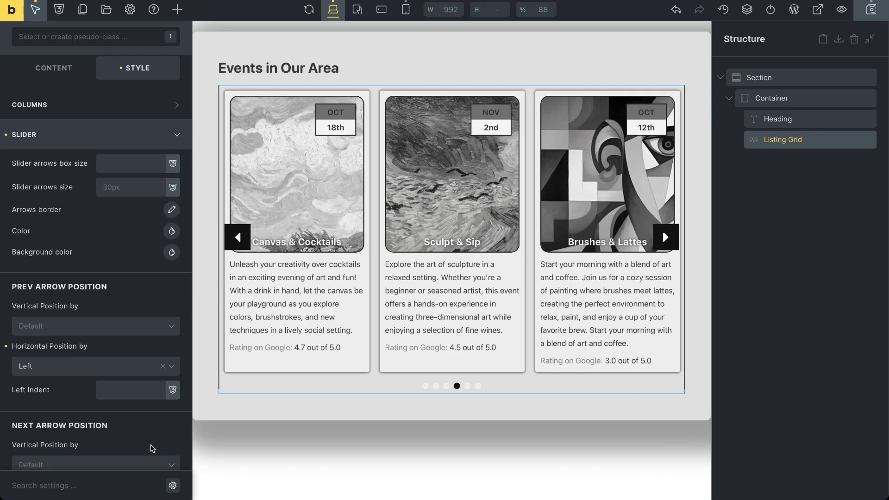
pyautogui.click(172, 252)
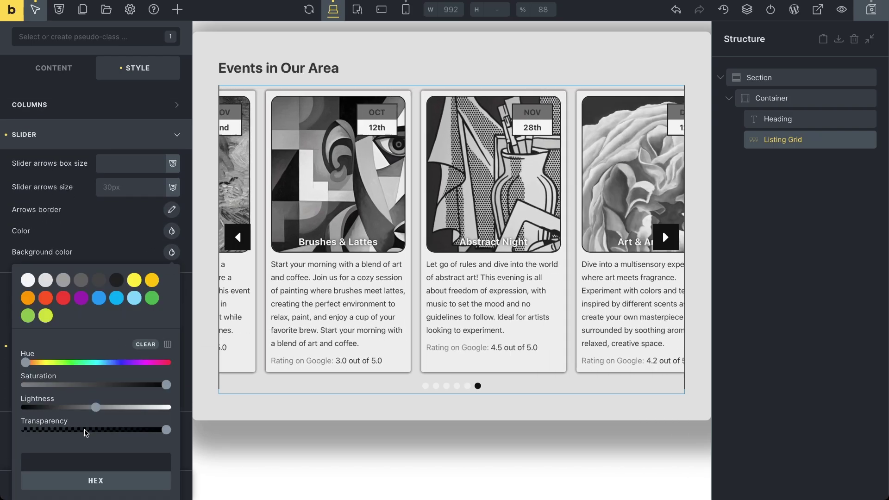
pyautogui.moveTo(86, 433); pyautogui.dragTo(21, 433)
pyautogui.click(135, 231)
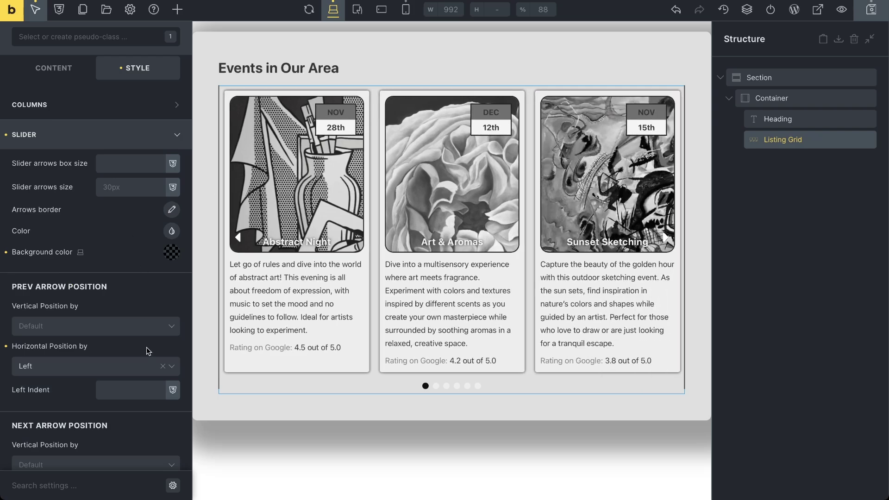
# - Indent the previous arrow -50 and colour the arrows dark grey #424242
pyautogui.click(143, 388)
pyautogui.write('-50')
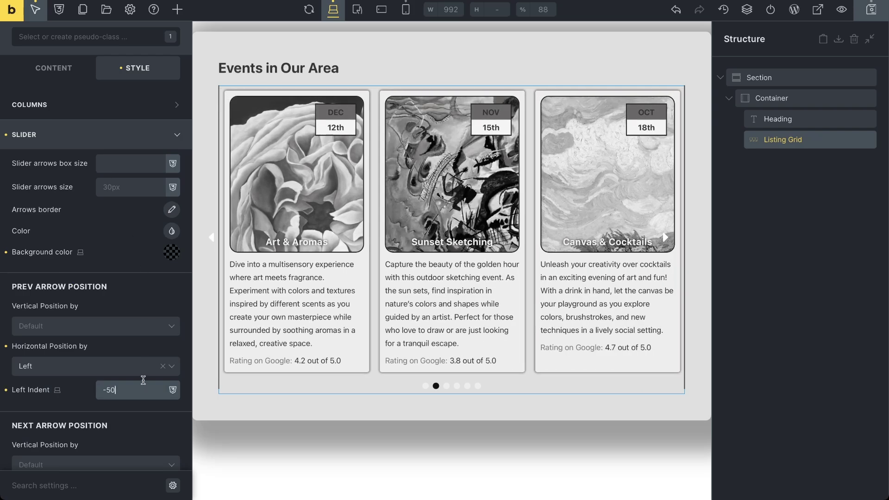
pyautogui.click(171, 233)
pyautogui.click(104, 254)
pyautogui.click(146, 229)
pyautogui.scroll(-2, 140, 412)
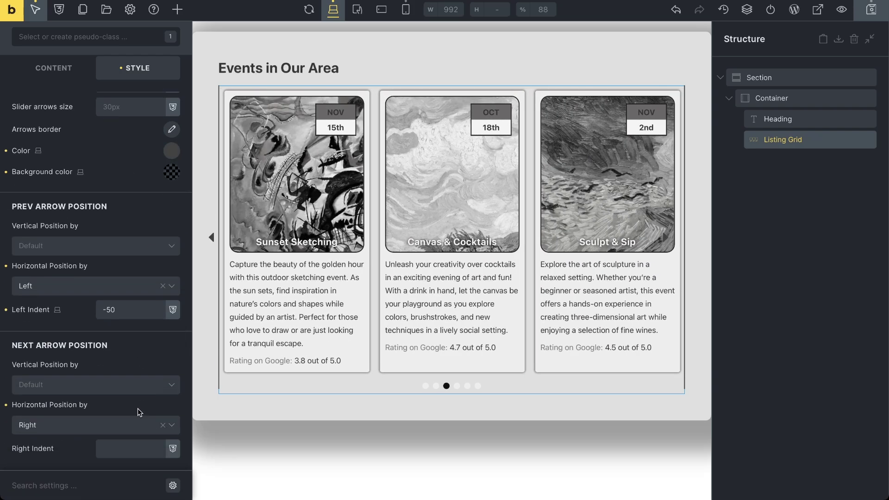
# - Open the live events page and test the slider: fifth-slide dot, a sideways drag, two next-arrow advances
pyautogui.click(818, 9)
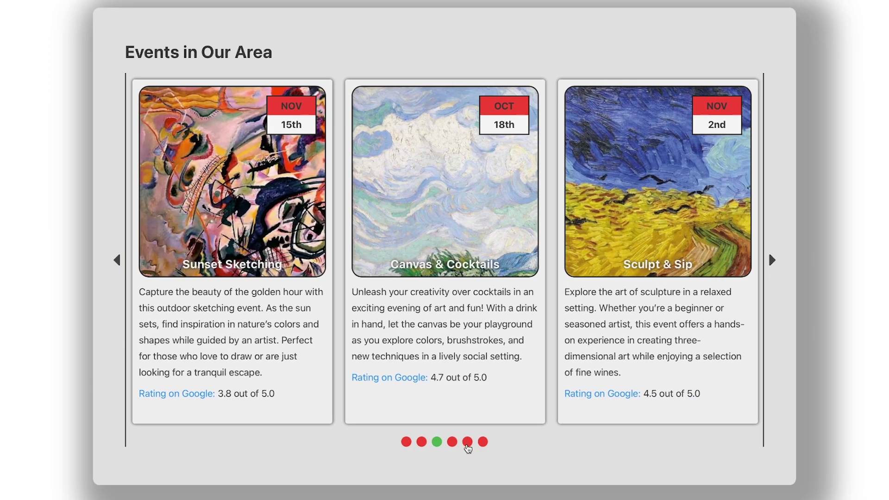
pyautogui.click(468, 443)
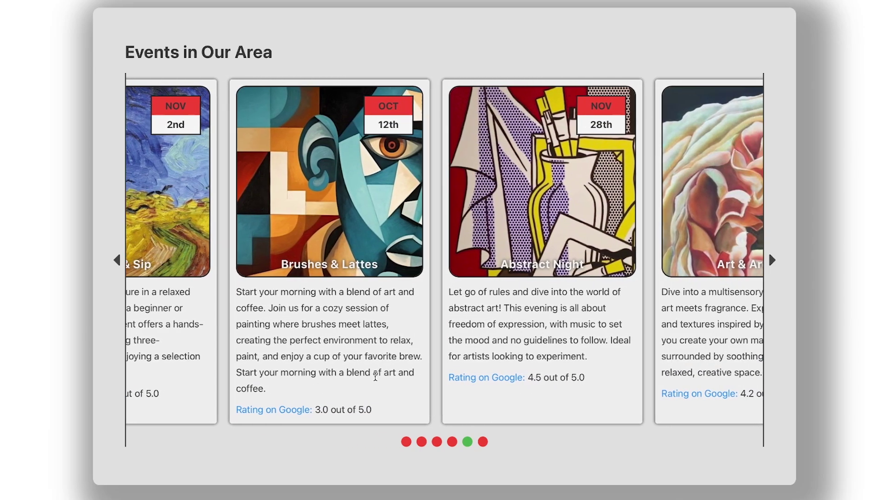
pyautogui.moveTo(375, 377)
pyautogui.mouseDown()
pyautogui.moveTo(578, 372)
pyautogui.moveTo(520, 369)
pyautogui.moveTo(219, 411)
pyautogui.moveTo(278, 413)
pyautogui.mouseUp()
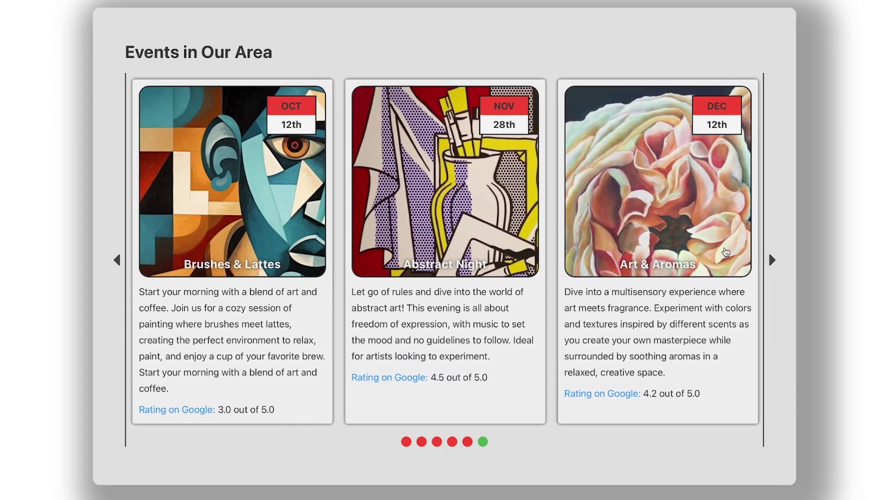
pyautogui.click(772, 261)
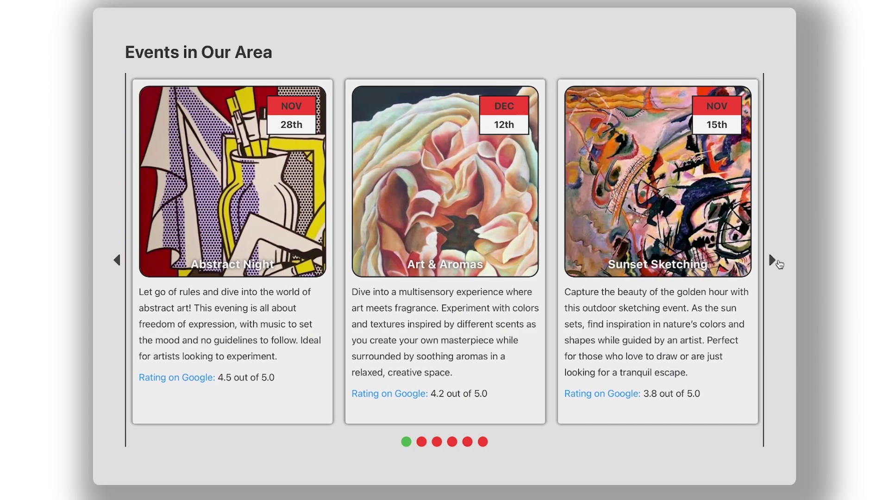
pyautogui.click(778, 262)
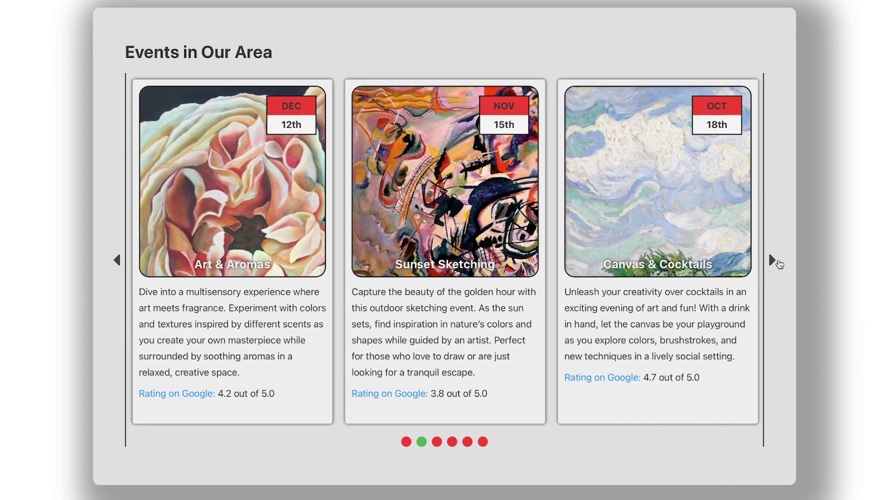